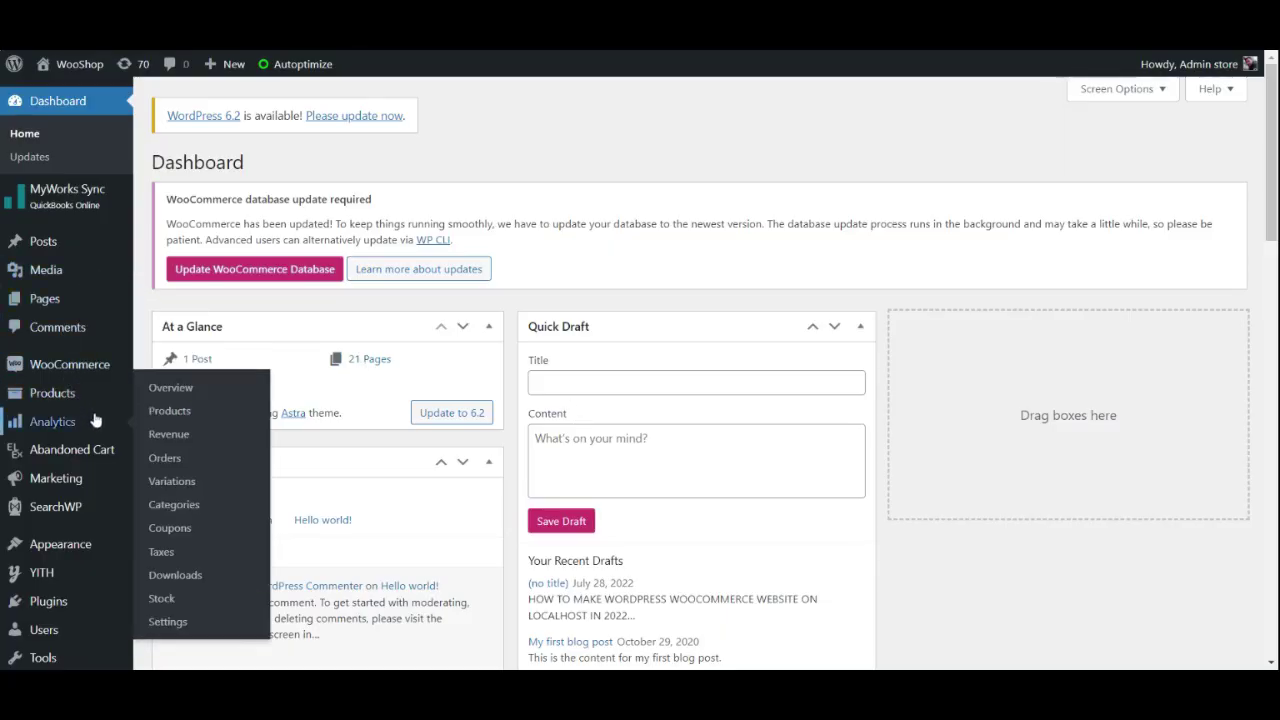
- Choose the ShipEngine shipping plugin's zip file for upload on the Add Plugins page
{"action": "scroll", "coordinate": [88, 440], "scroll_direction": "down", "scroll_amount": 1}
{"action": "mouse_move", "coordinate": [78, 530]}
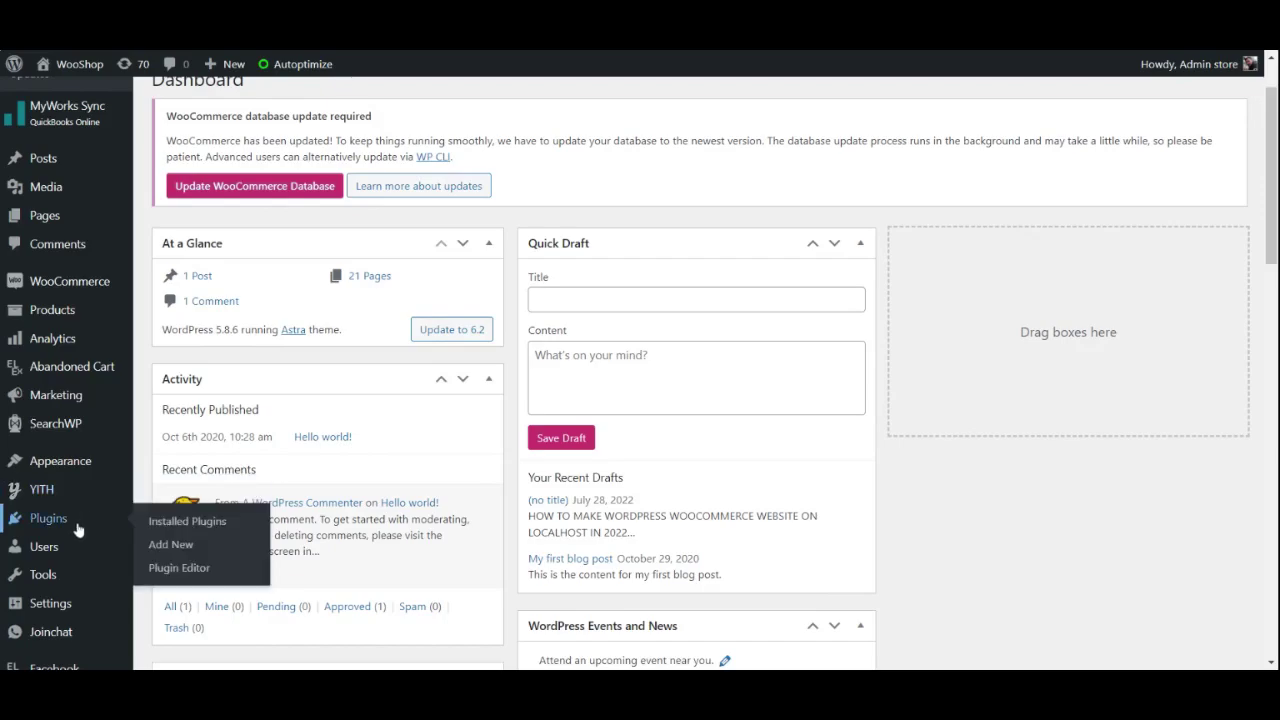
{"action": "left_click", "coordinate": [190, 542]}
{"action": "left_click", "coordinate": [295, 166]}
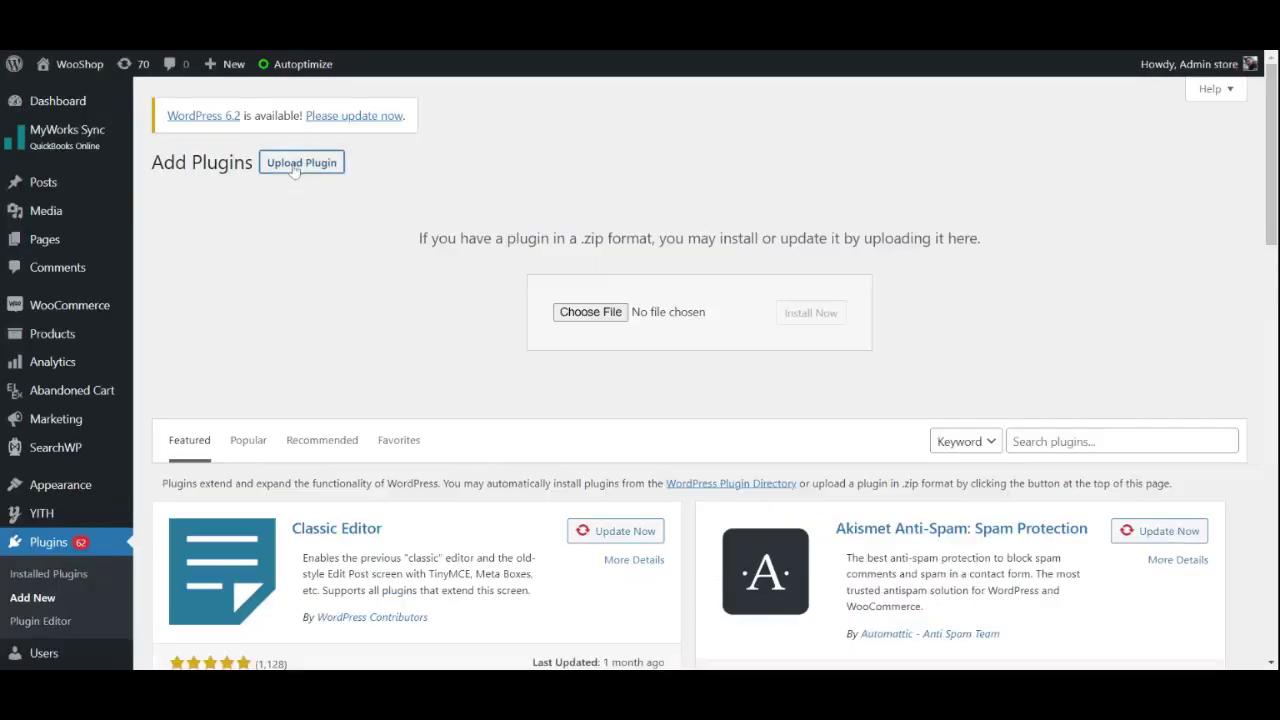
{"action": "left_click", "coordinate": [617, 319]}
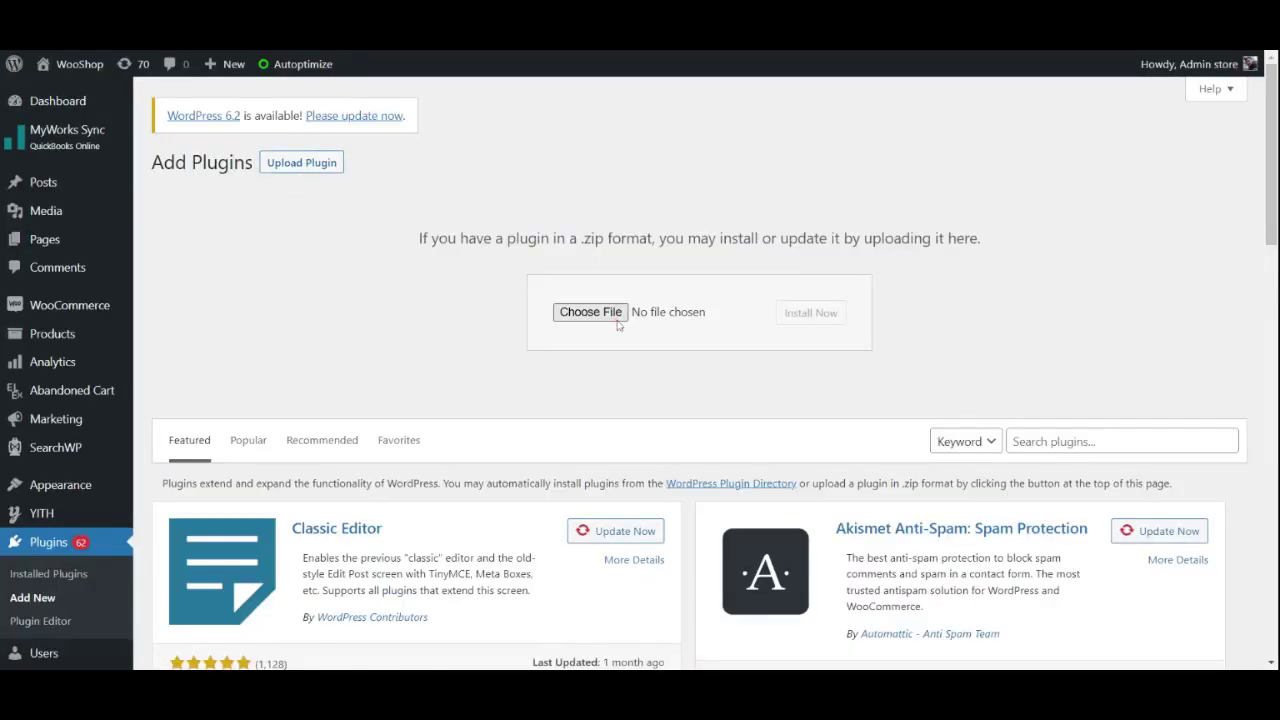
{"action": "key", "text": "Return"}
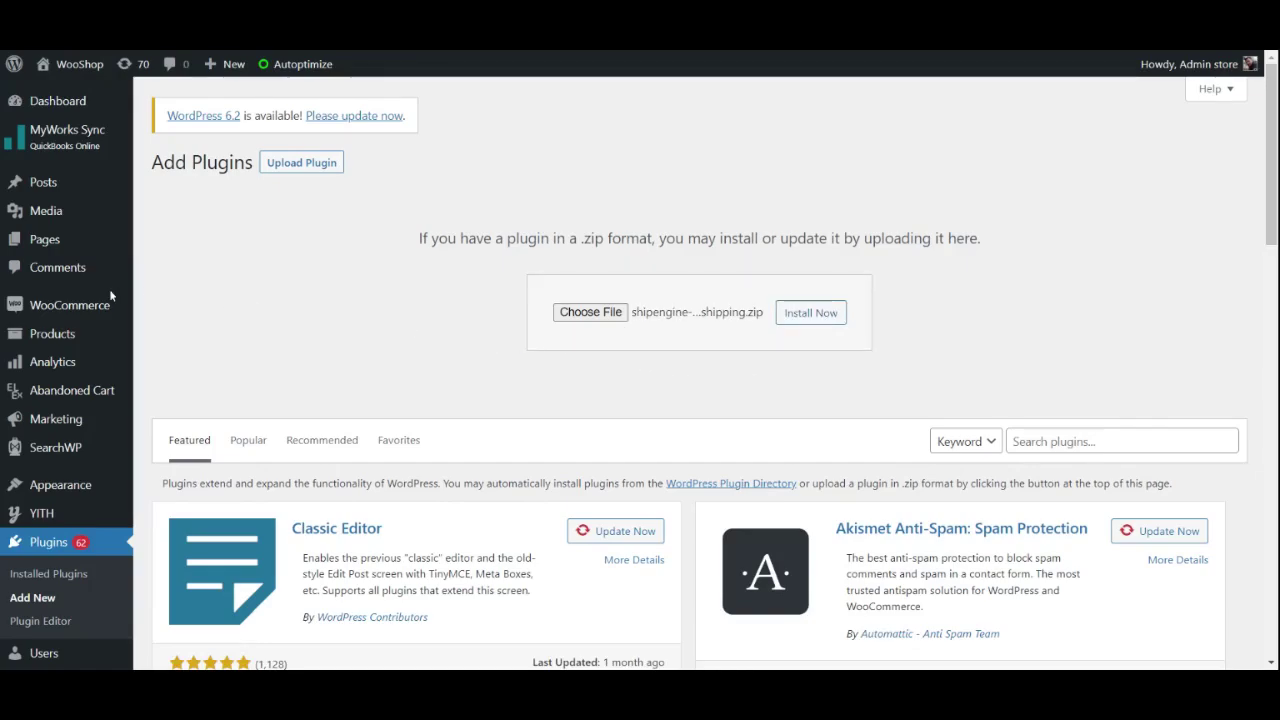
- Open the ShipEngine section of the WooCommerce shipping settings
{"action": "mouse_move", "coordinate": [84, 308]}
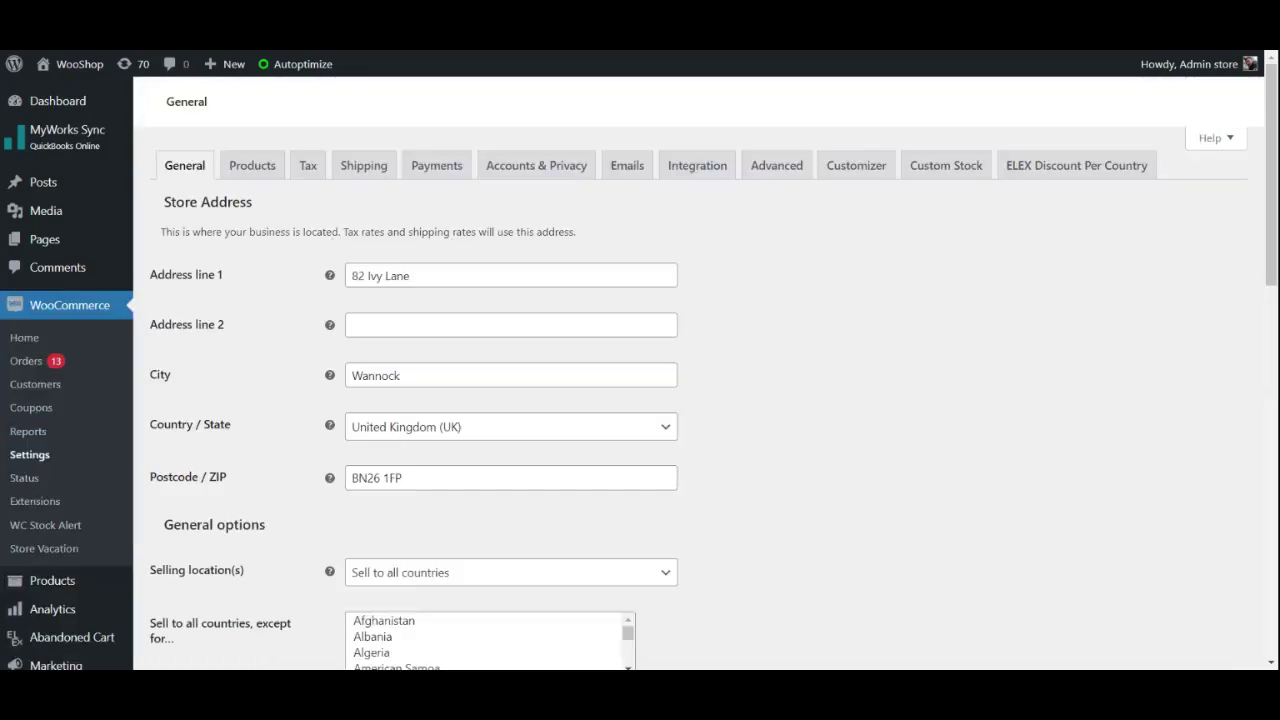
{"action": "left_click", "coordinate": [363, 166]}
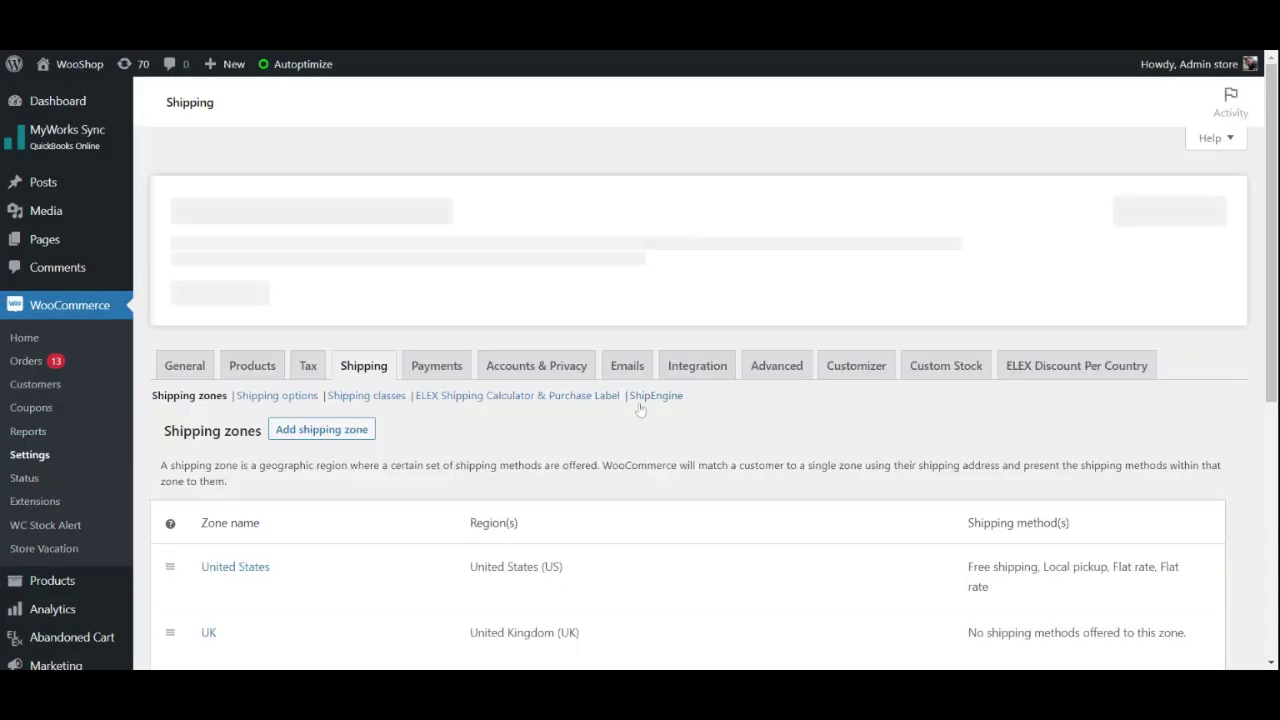
{"action": "left_click", "coordinate": [645, 396]}
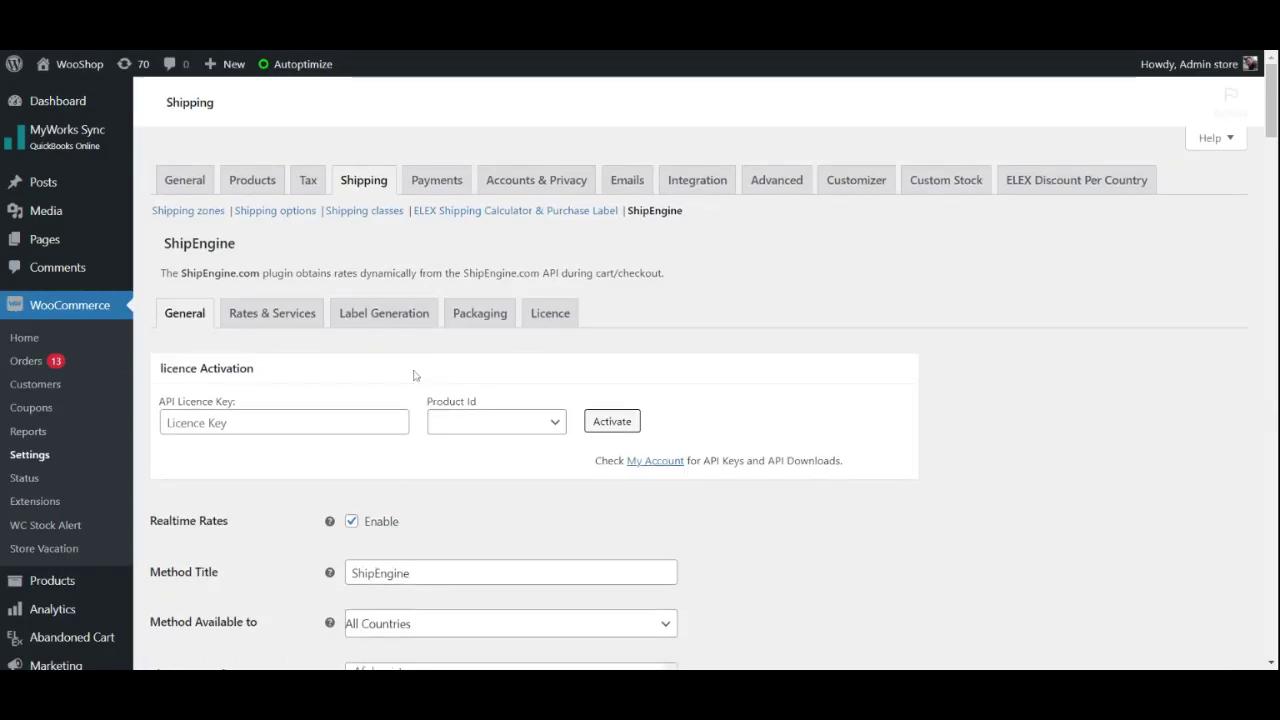
- Keep Realtime Rates enabled and the API mode on Test, and save the general ShipEngine settings
{"action": "scroll", "coordinate": [495, 518], "scroll_direction": "down", "scroll_amount": 3}
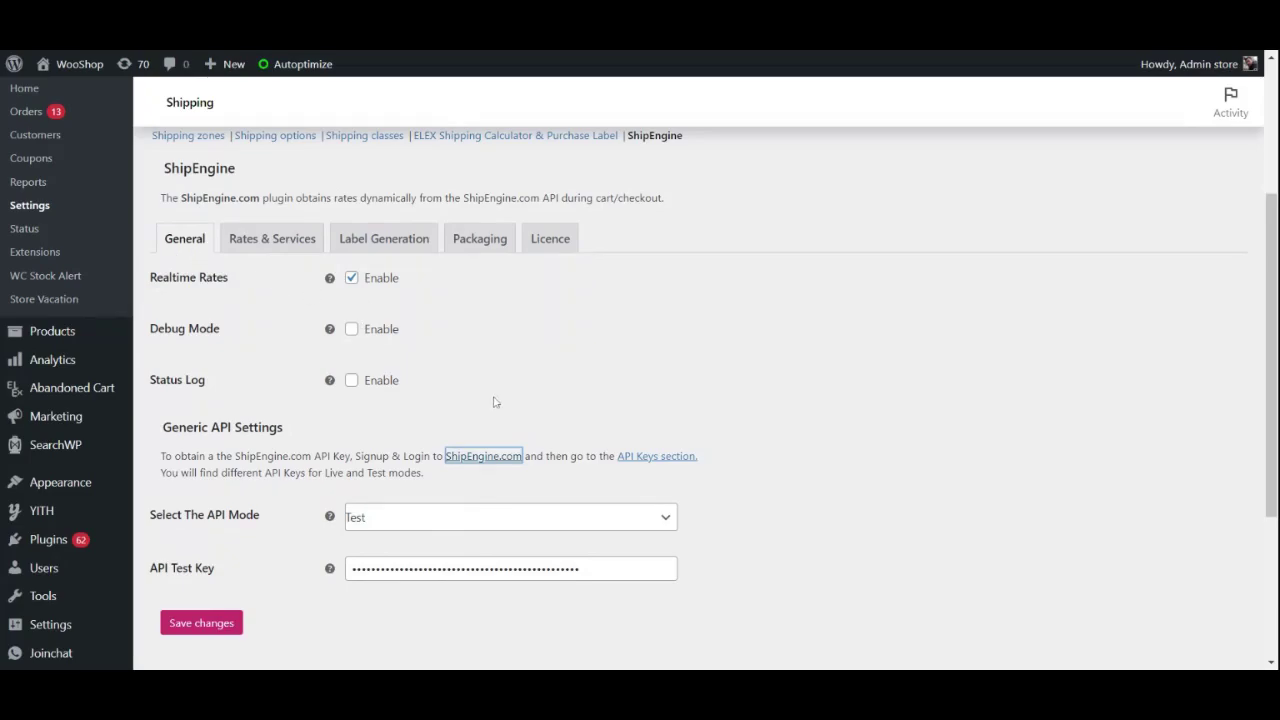
{"action": "left_click", "coordinate": [352, 279]}
{"action": "left_click", "coordinate": [352, 279]}
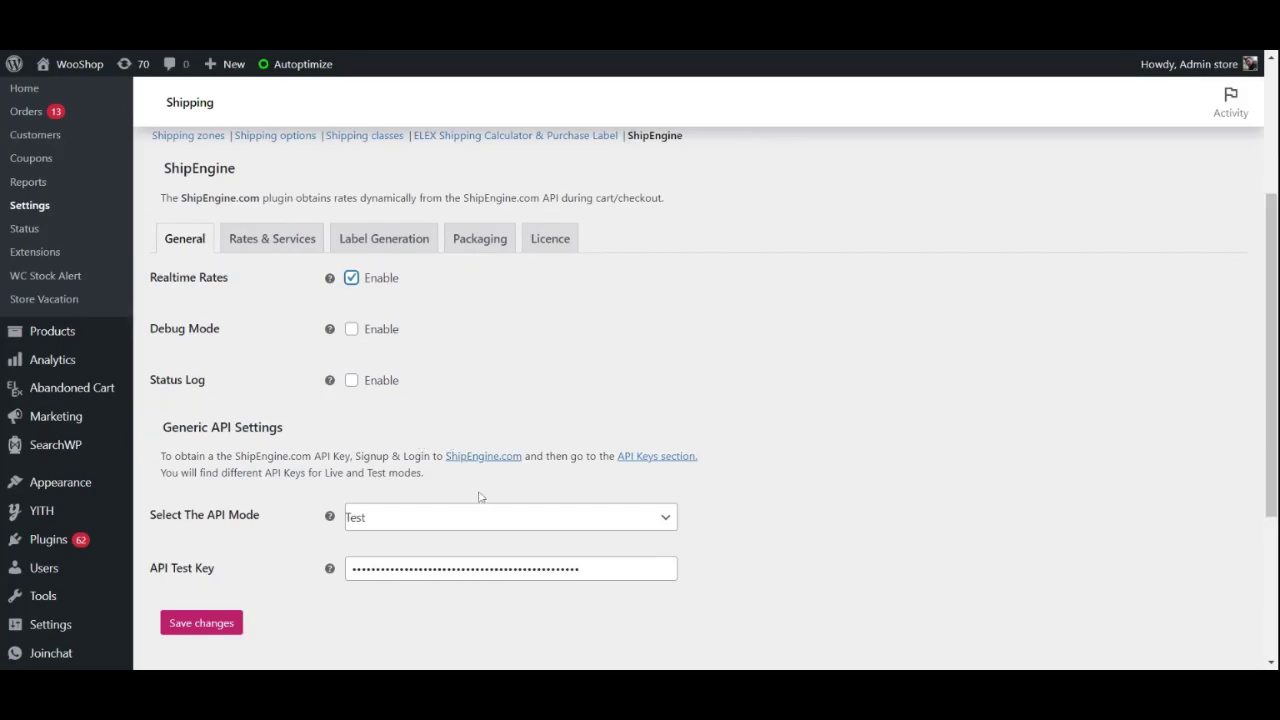
{"action": "scroll", "coordinate": [517, 488], "scroll_direction": "down", "scroll_amount": 1}
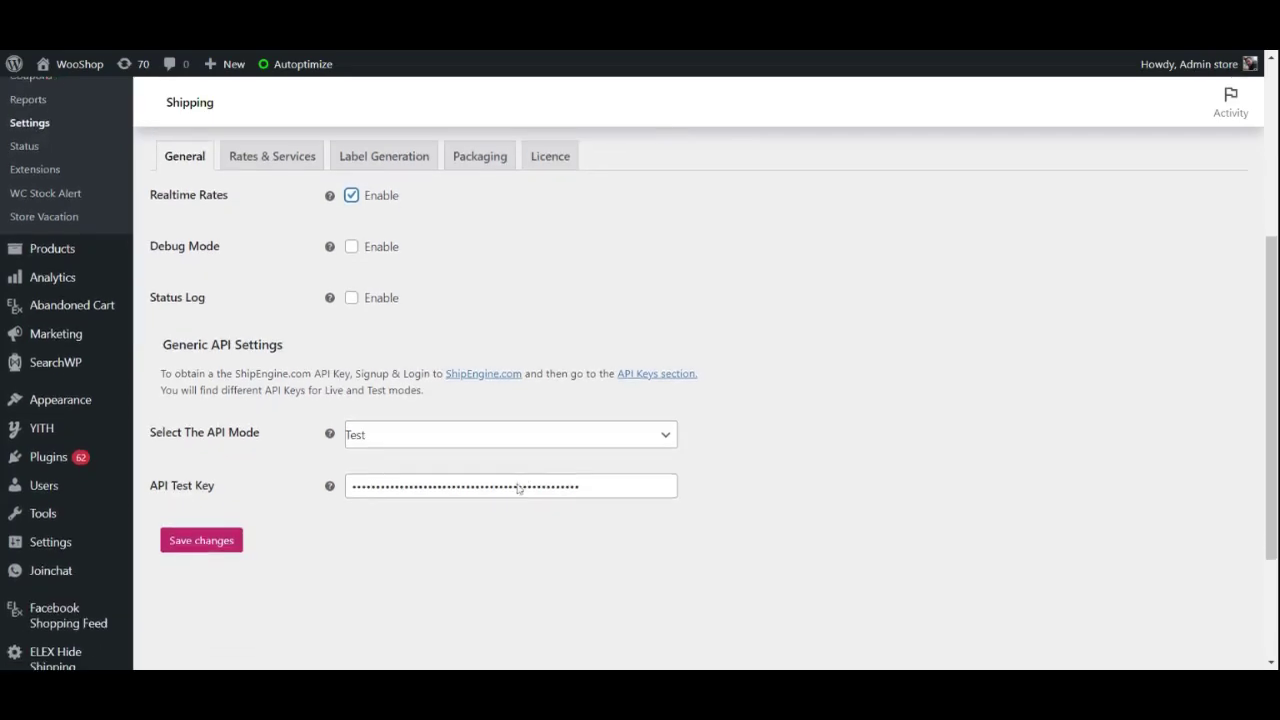
{"action": "left_click", "coordinate": [372, 432]}
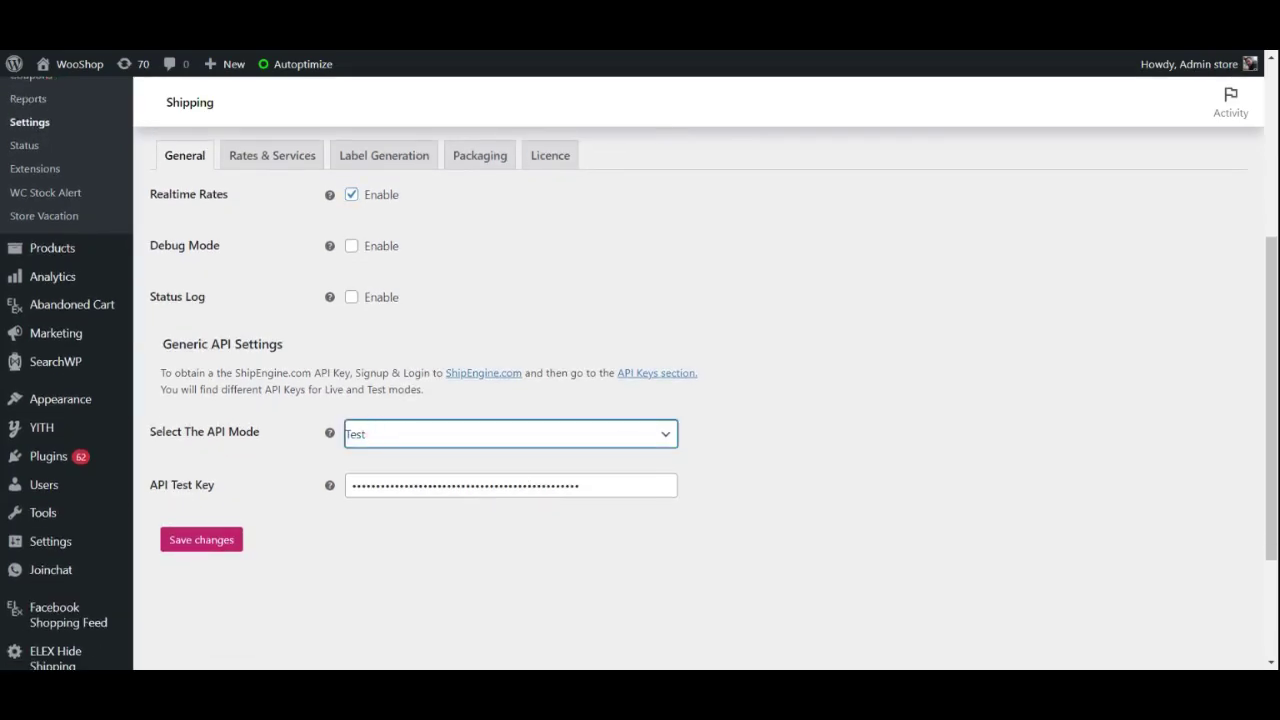
{"action": "left_click", "coordinate": [592, 486]}
{"action": "left_click", "coordinate": [697, 470]}
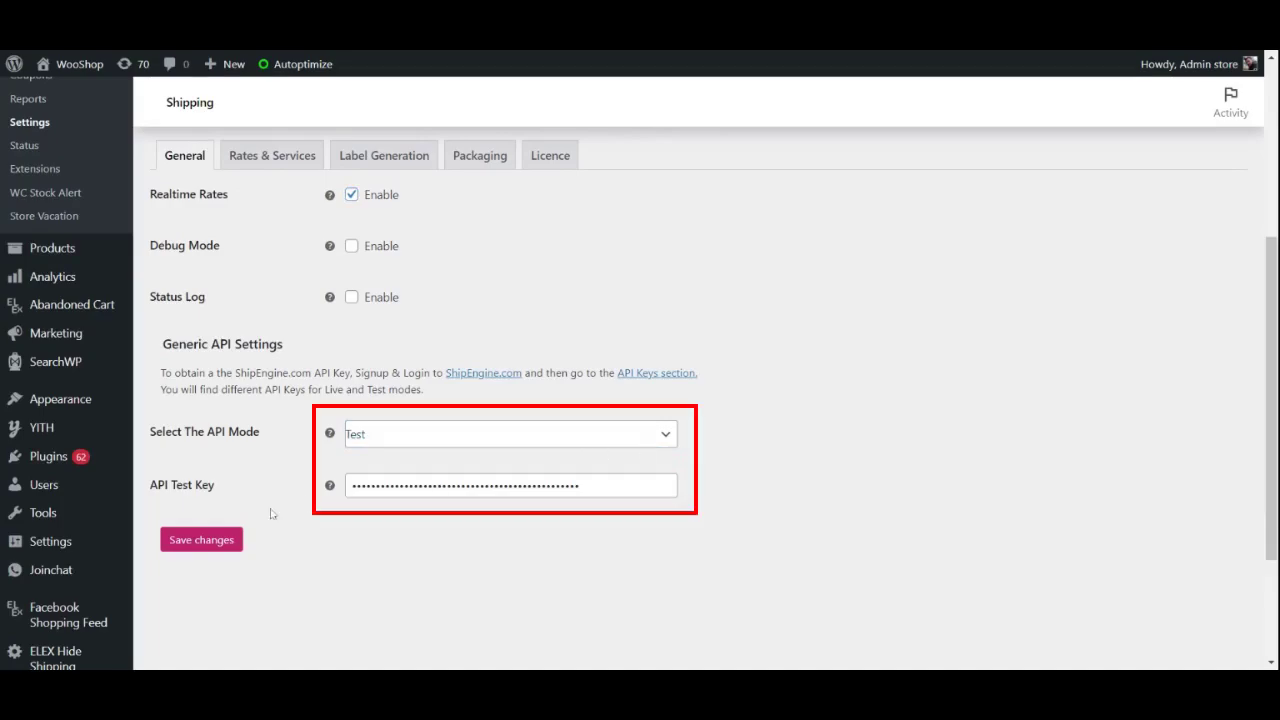
{"action": "left_click", "coordinate": [208, 542]}
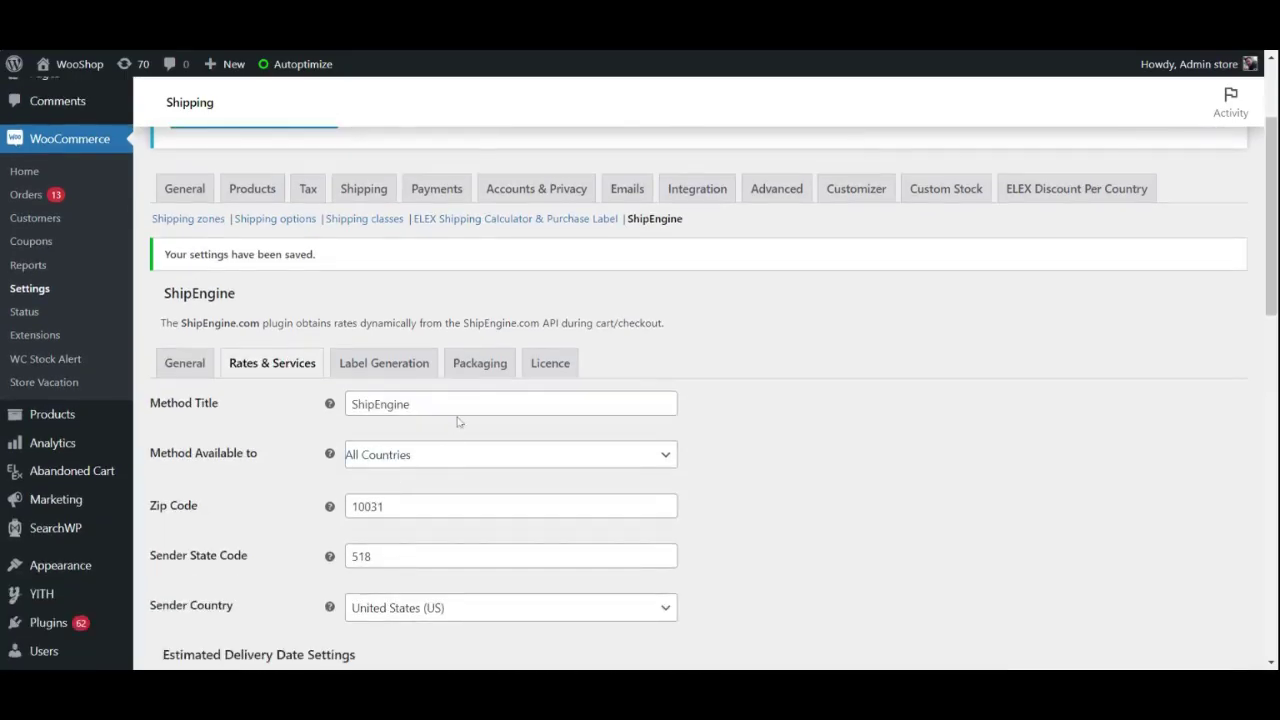
- In the Rates & Services settings, set the fallback rate to 20 and add ups to the ShipEngine carriers
{"action": "scroll", "coordinate": [430, 376], "scroll_direction": "down", "scroll_amount": 1}
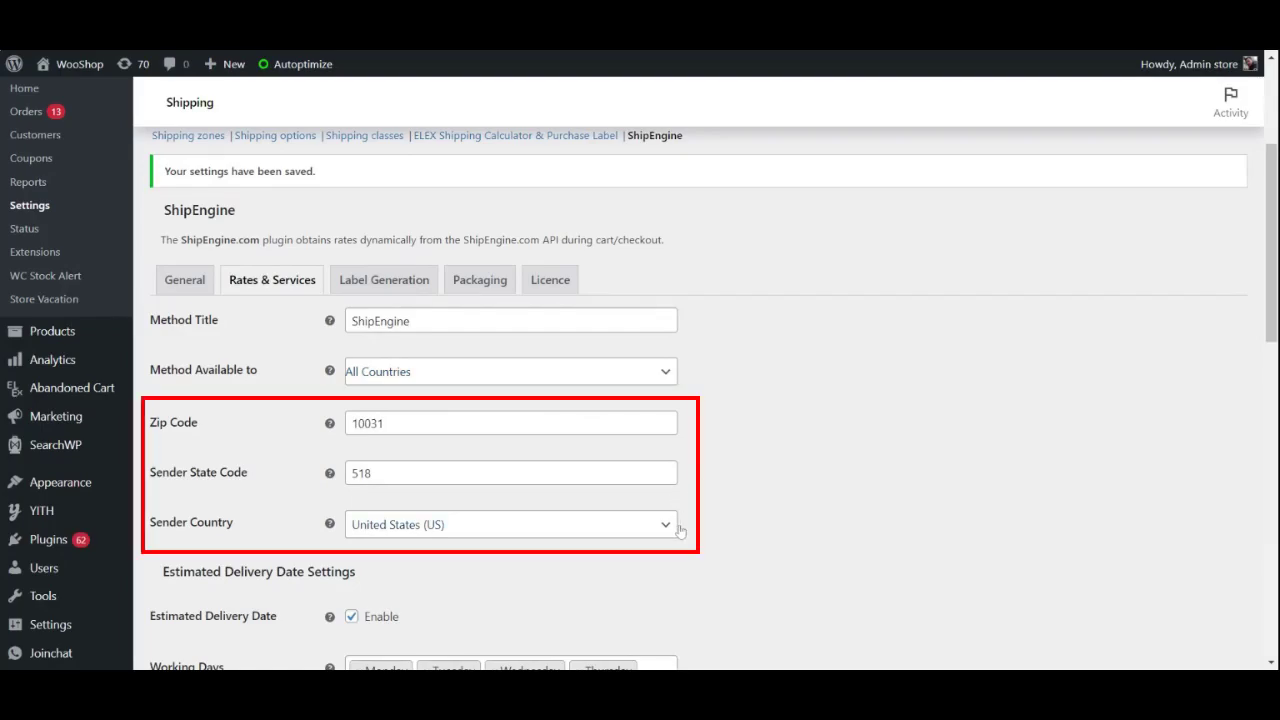
{"action": "scroll", "coordinate": [754, 434], "scroll_direction": "down", "scroll_amount": 5}
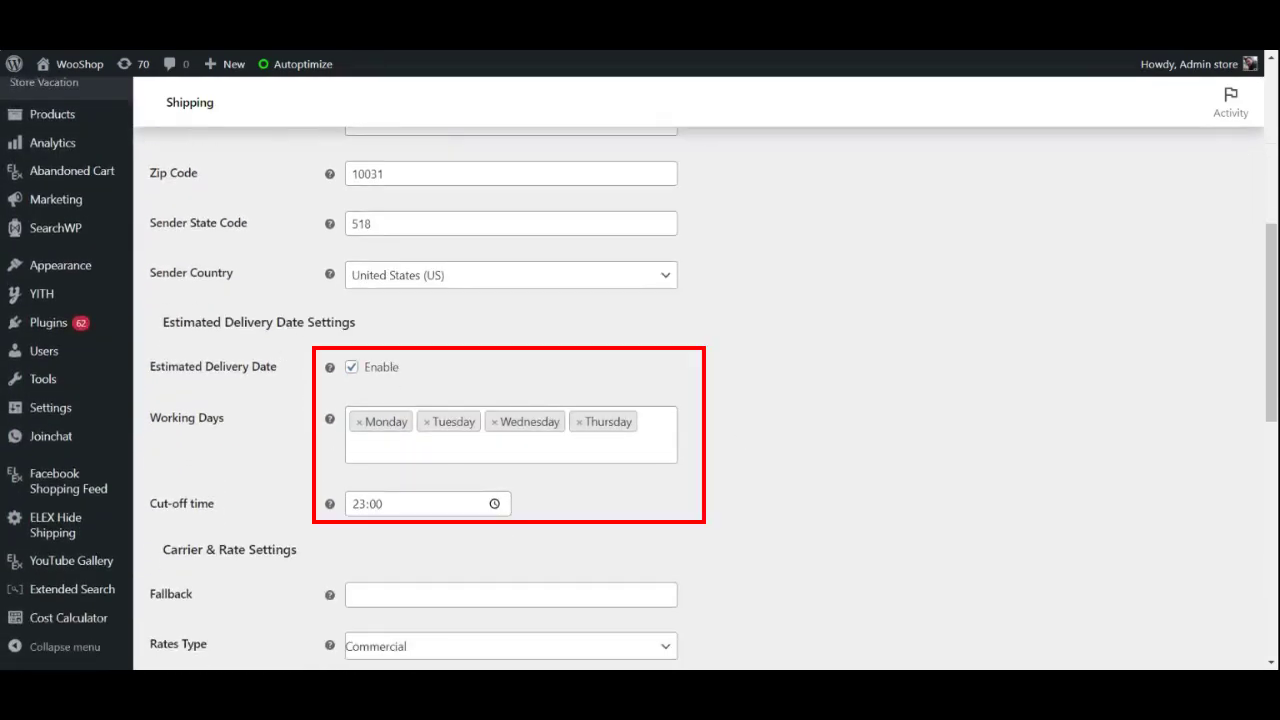
{"action": "scroll", "coordinate": [700, 400], "scroll_direction": "down", "scroll_amount": 2}
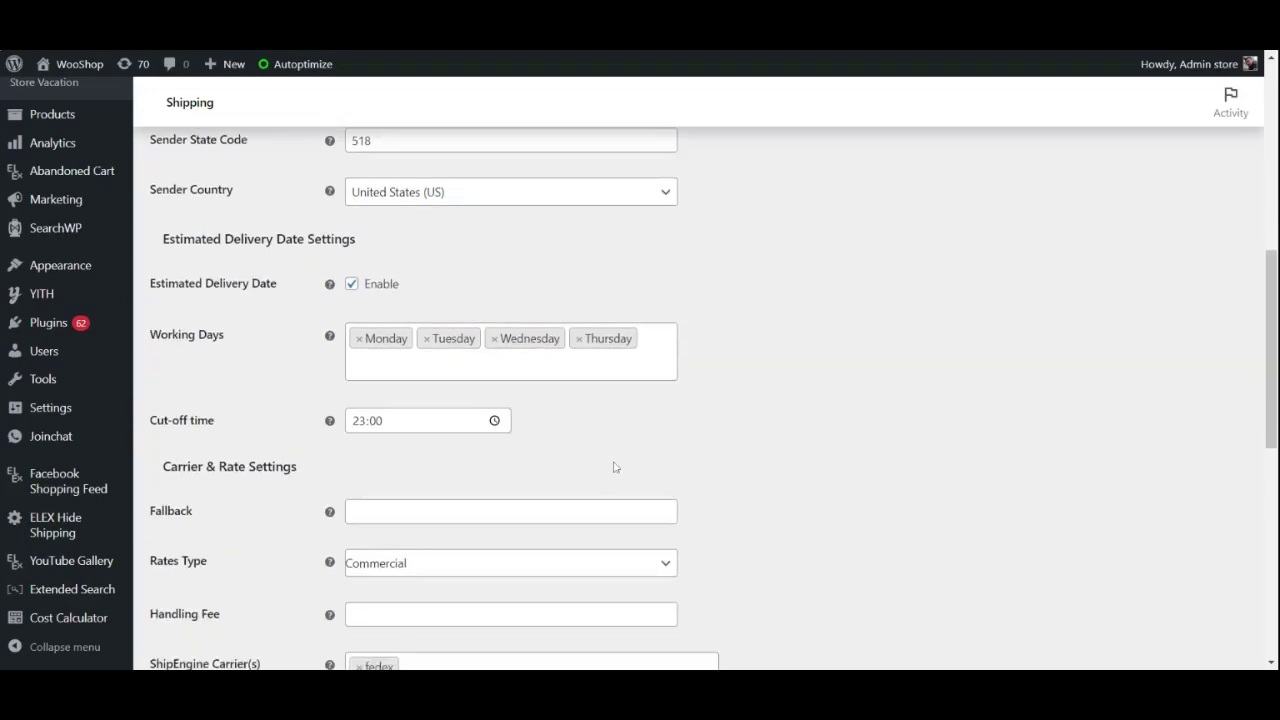
{"action": "scroll", "coordinate": [612, 467], "scroll_direction": "down", "scroll_amount": 3}
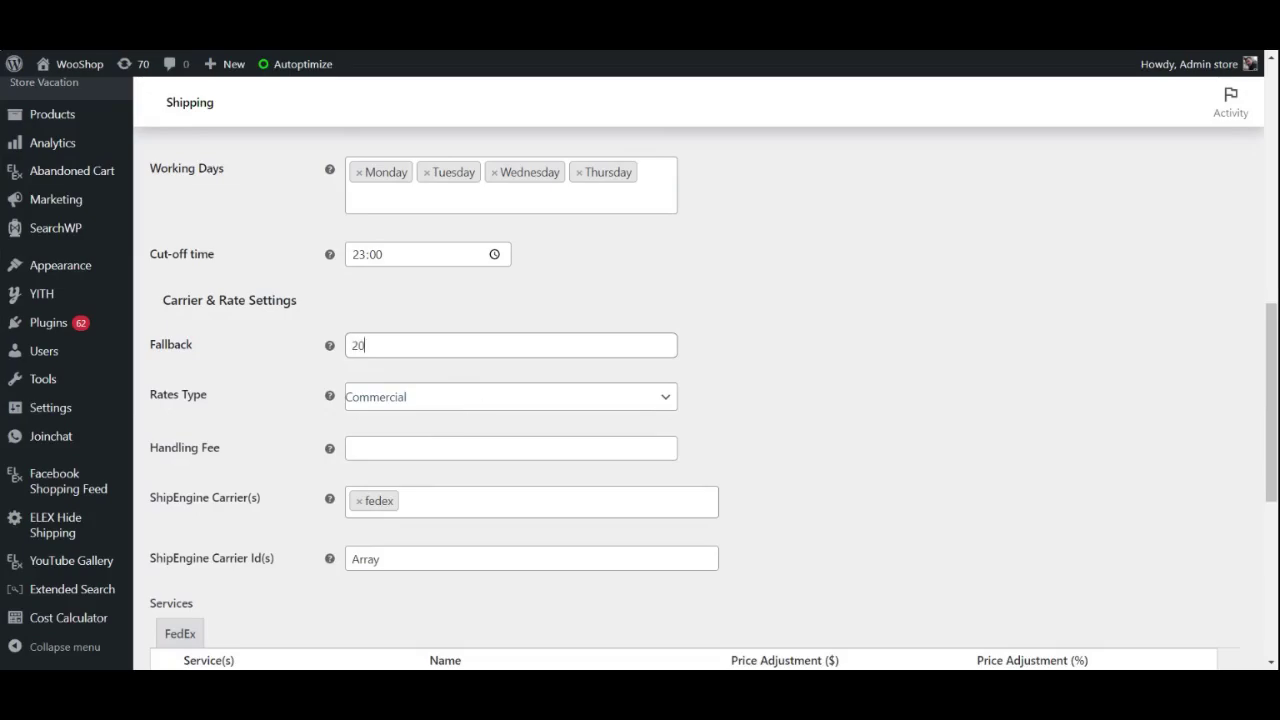
{"action": "left_click", "coordinate": [442, 450]}
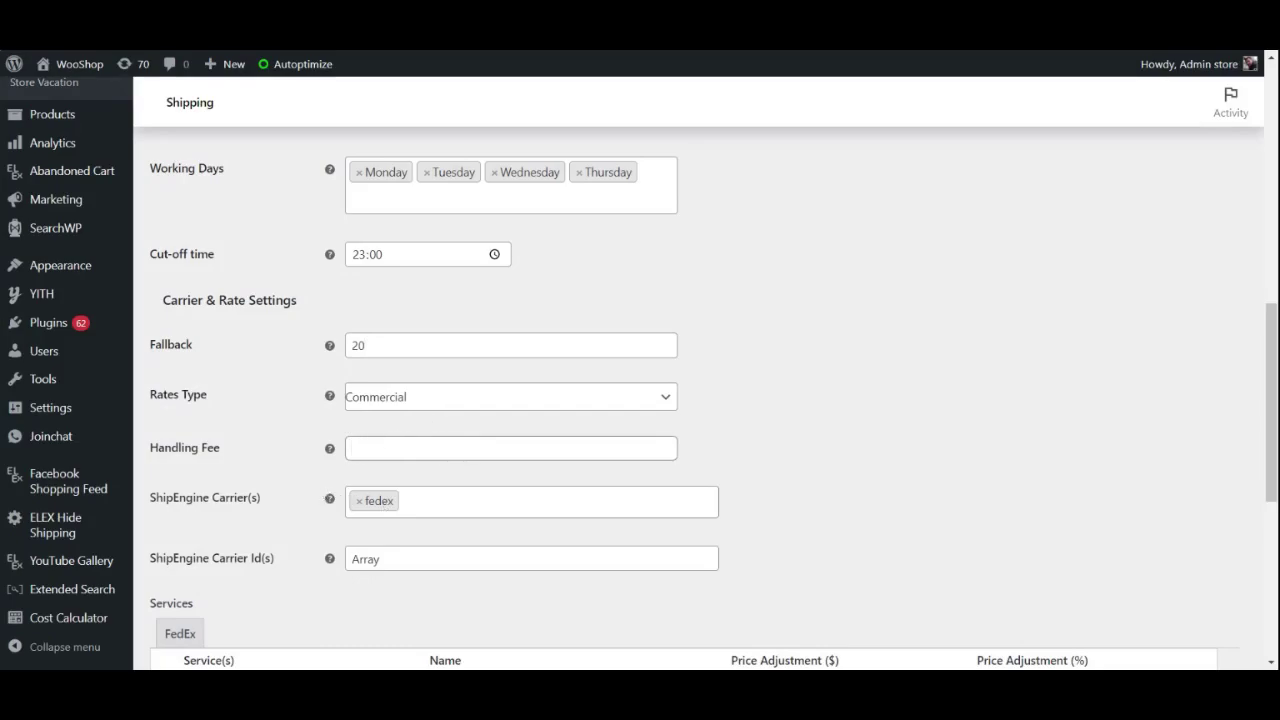
{"action": "left_click", "coordinate": [437, 500]}
{"action": "left_click", "coordinate": [417, 566]}
- Examine the FedEx and UPS service lists with their names and price adjustment fields
{"action": "scroll", "coordinate": [754, 555], "scroll_direction": "down", "scroll_amount": 2}
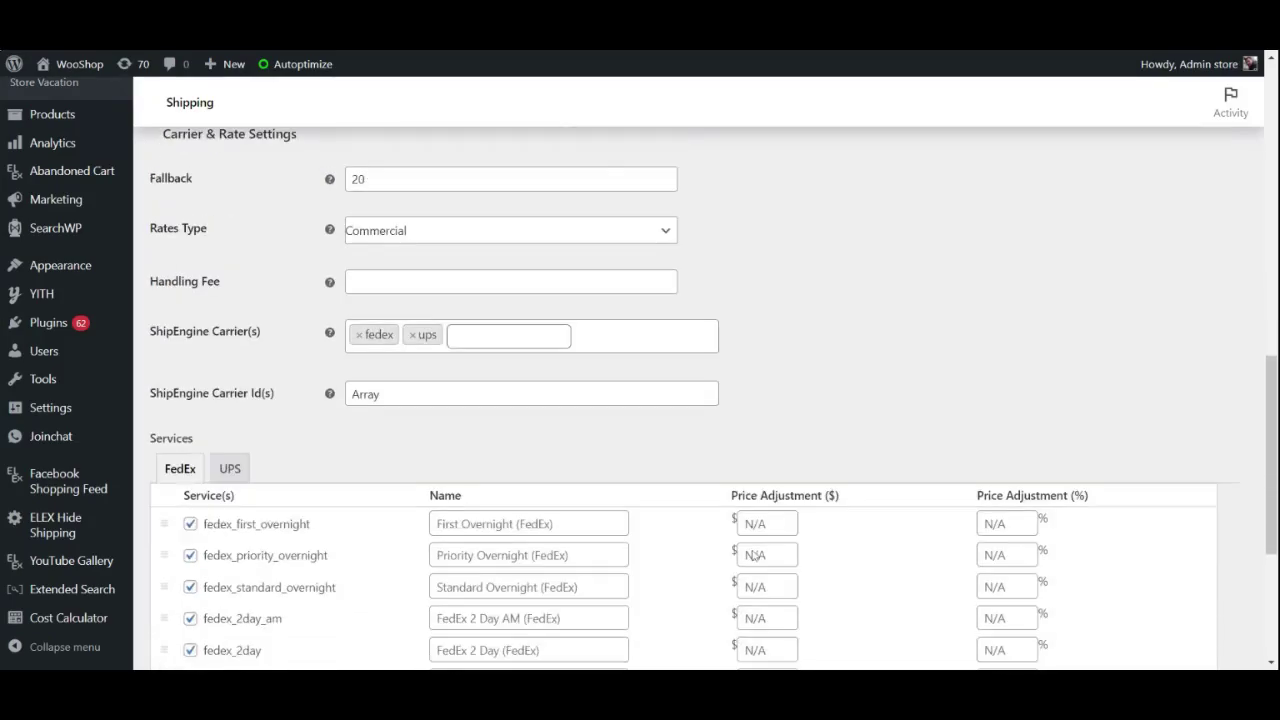
{"action": "scroll", "coordinate": [675, 527], "scroll_direction": "down", "scroll_amount": 2}
{"action": "scroll", "coordinate": [176, 530], "scroll_direction": "down", "scroll_amount": 2}
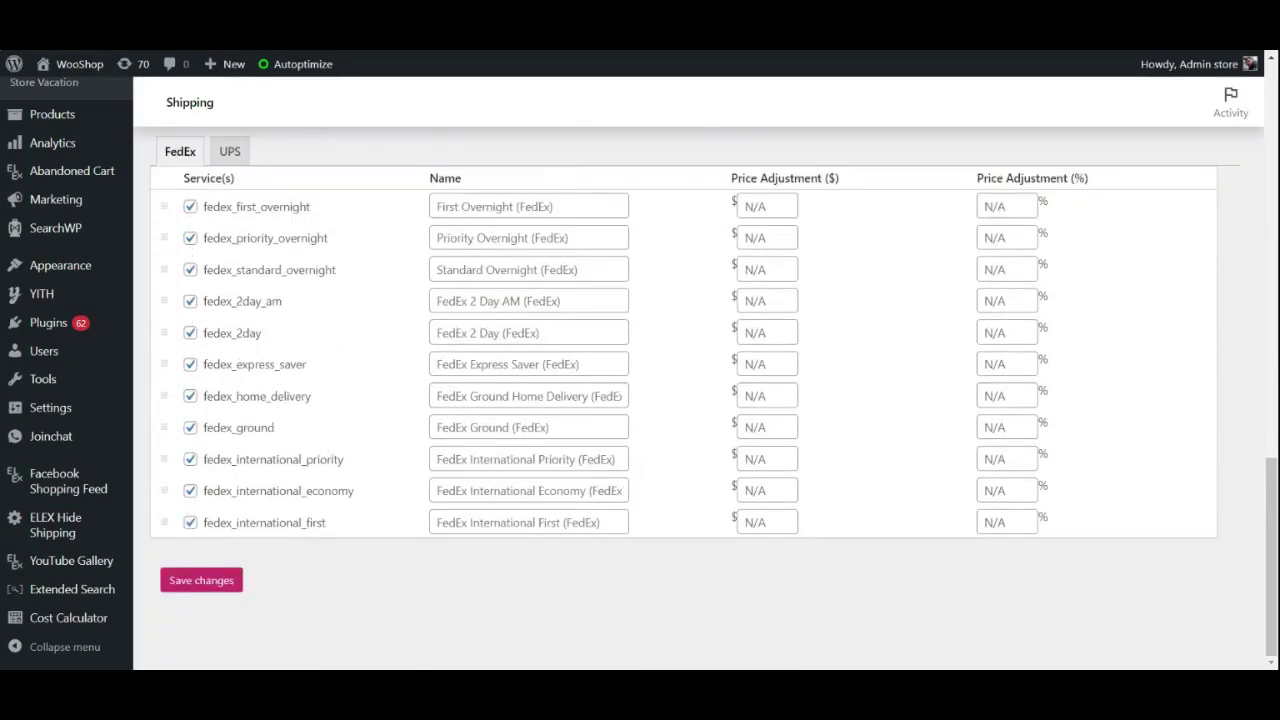
{"action": "scroll", "coordinate": [229, 314], "scroll_direction": "up", "scroll_amount": 2}
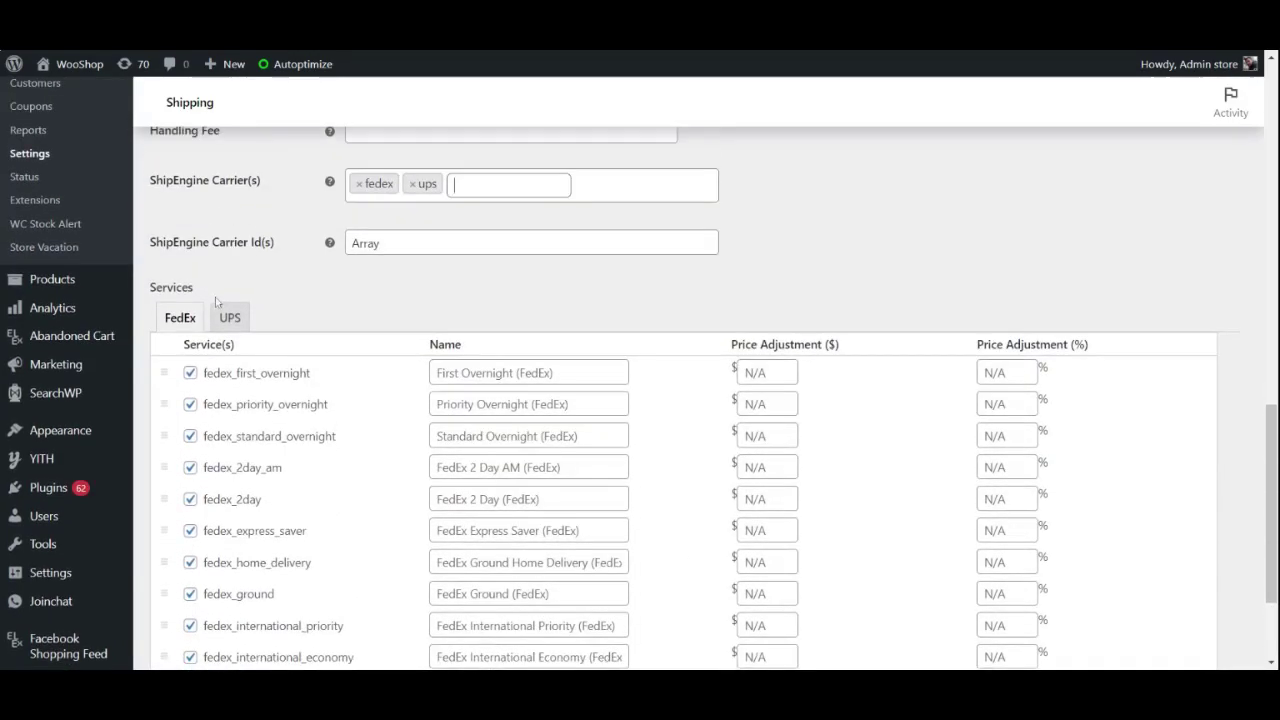
{"action": "left_click", "coordinate": [229, 314]}
{"action": "scroll", "coordinate": [403, 366], "scroll_direction": "down", "scroll_amount": 1}
{"action": "scroll", "coordinate": [403, 366], "scroll_direction": "down", "scroll_amount": 1}
{"action": "scroll", "coordinate": [354, 381], "scroll_direction": "up", "scroll_amount": 7}
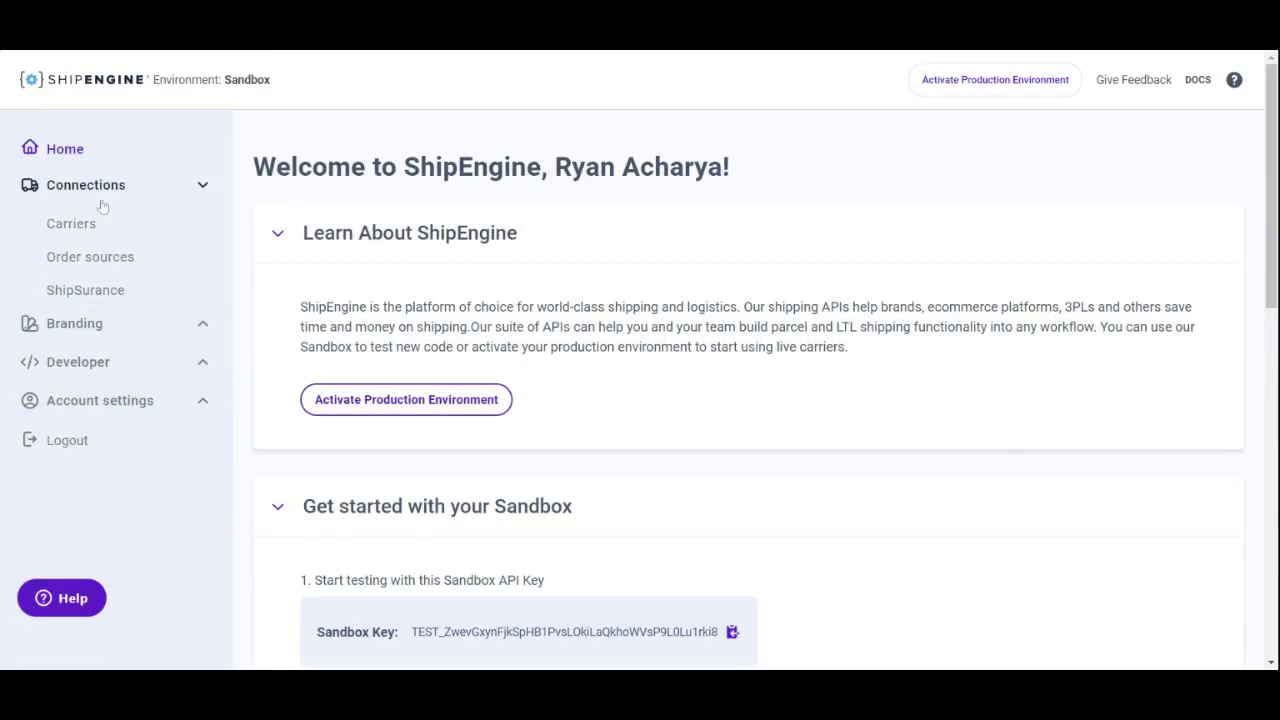
- Look up the carrier IDs in the ShipEngine dashboard, and save two carrier IDs separated by "|" in the WooCommerce ShipEngine rate settings
{"action": "left_click", "coordinate": [97, 228]}
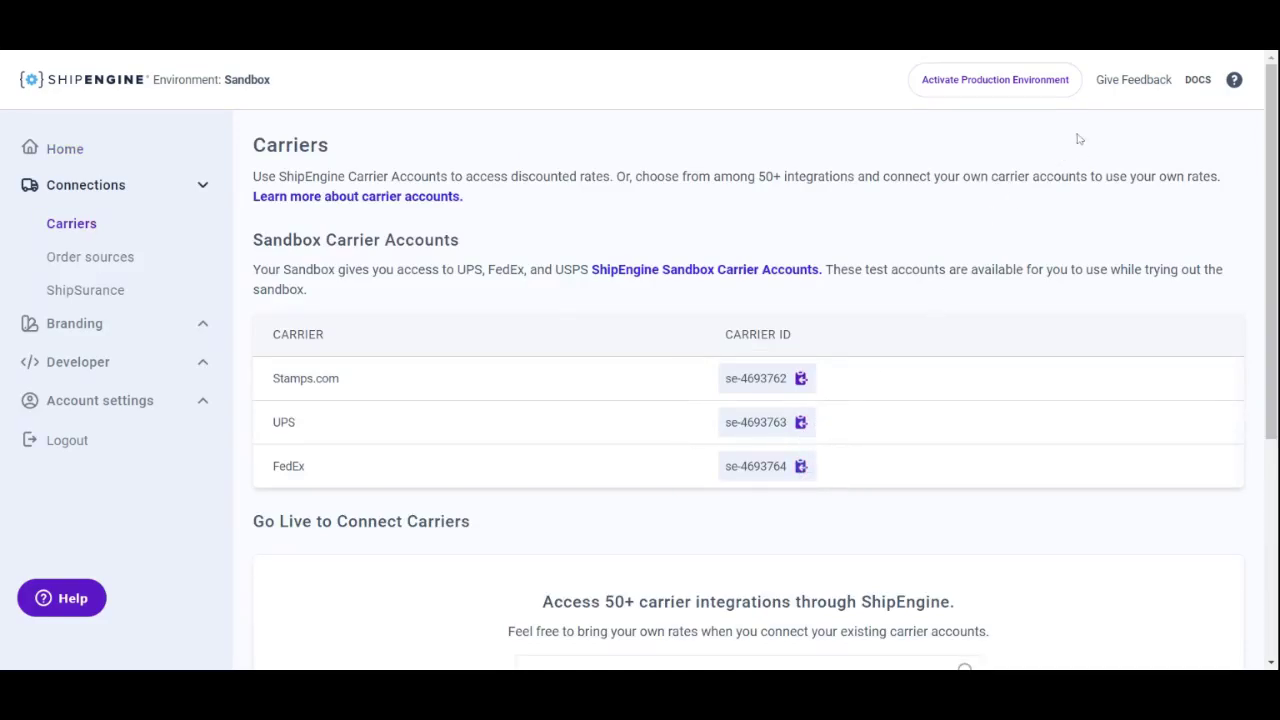
{"action": "left_click", "coordinate": [1151, 50]}
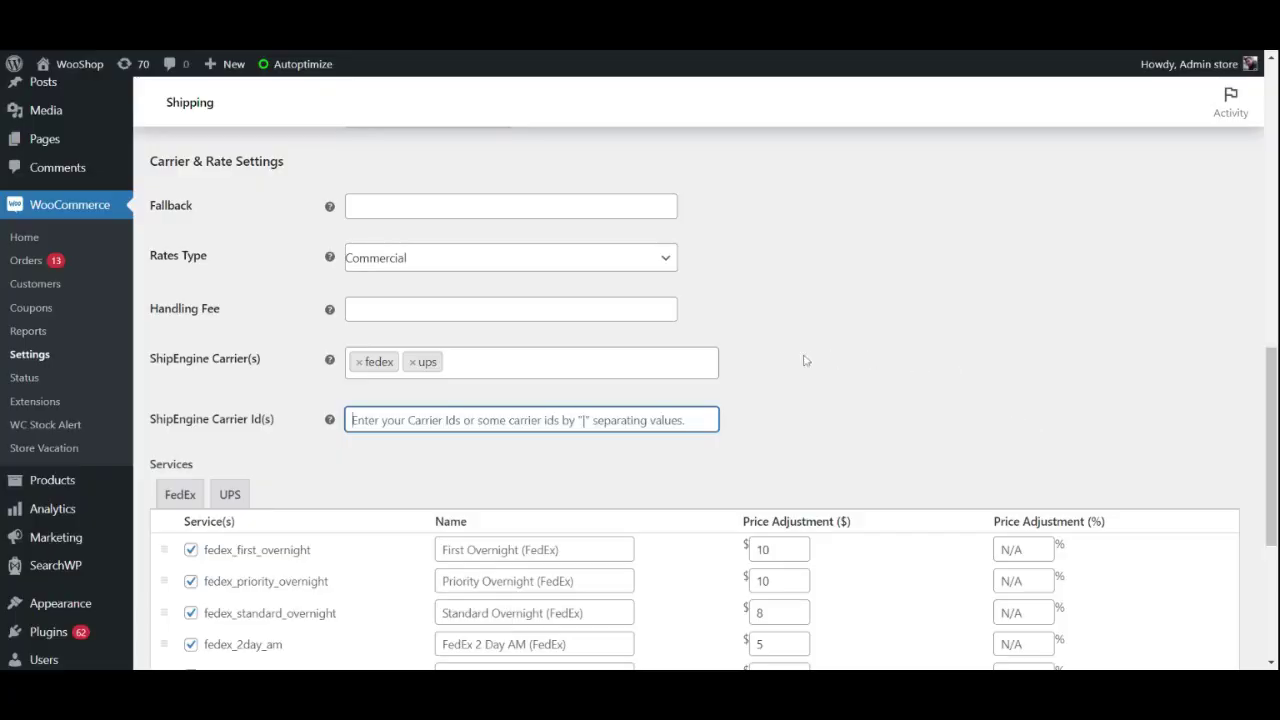
{"action": "left_click", "coordinate": [373, 416]}
{"action": "type", "text": "se-2669468 | se-2669466"}
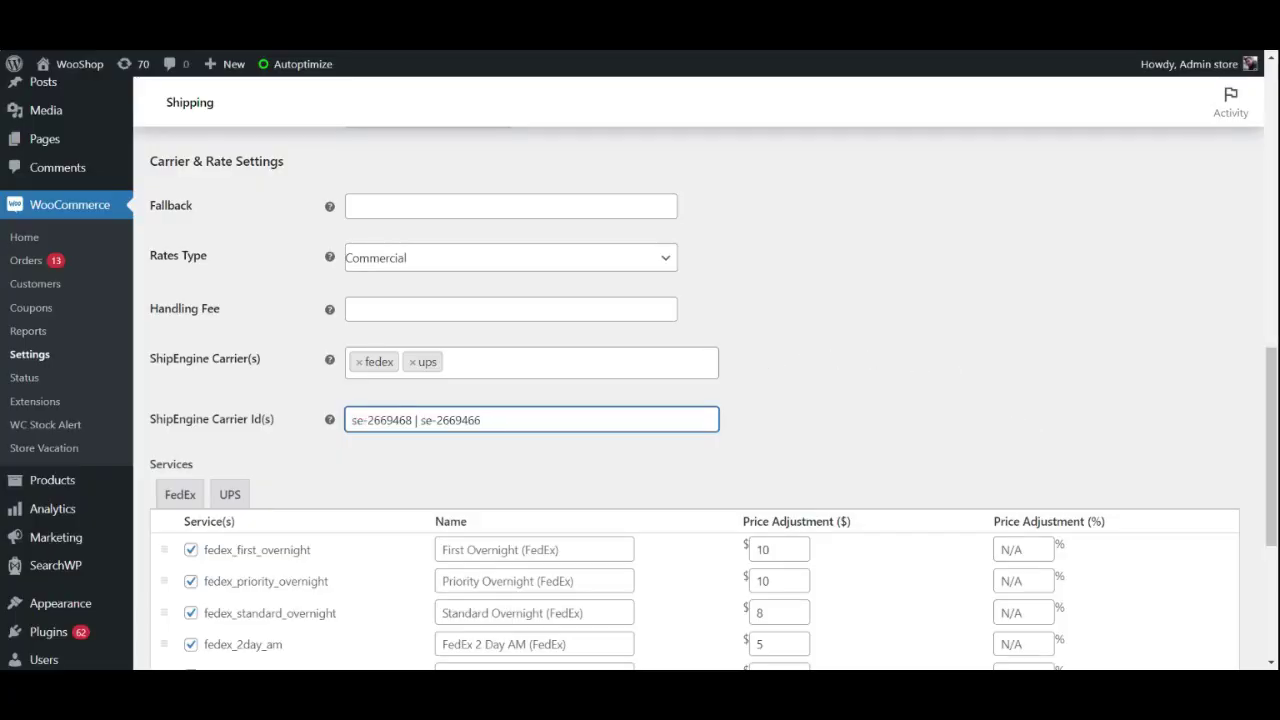
{"action": "scroll", "coordinate": [497, 445], "scroll_direction": "down", "scroll_amount": 4}
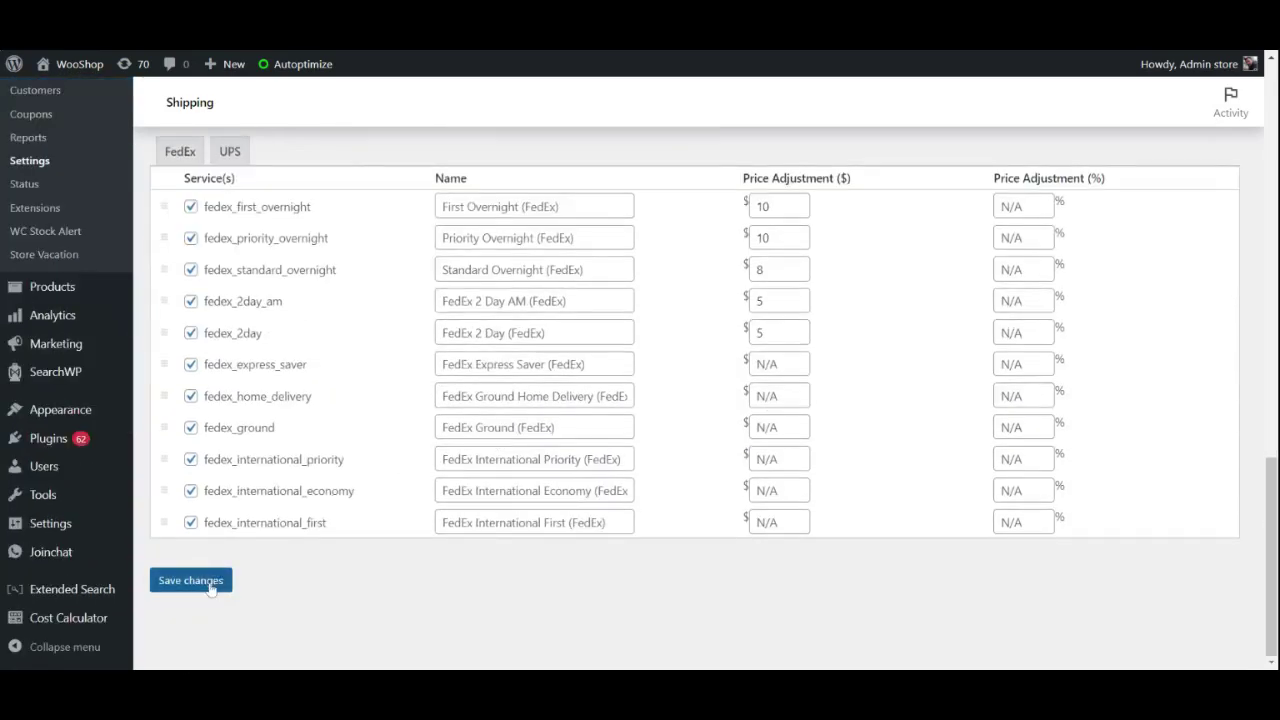
{"action": "left_click", "coordinate": [210, 588]}
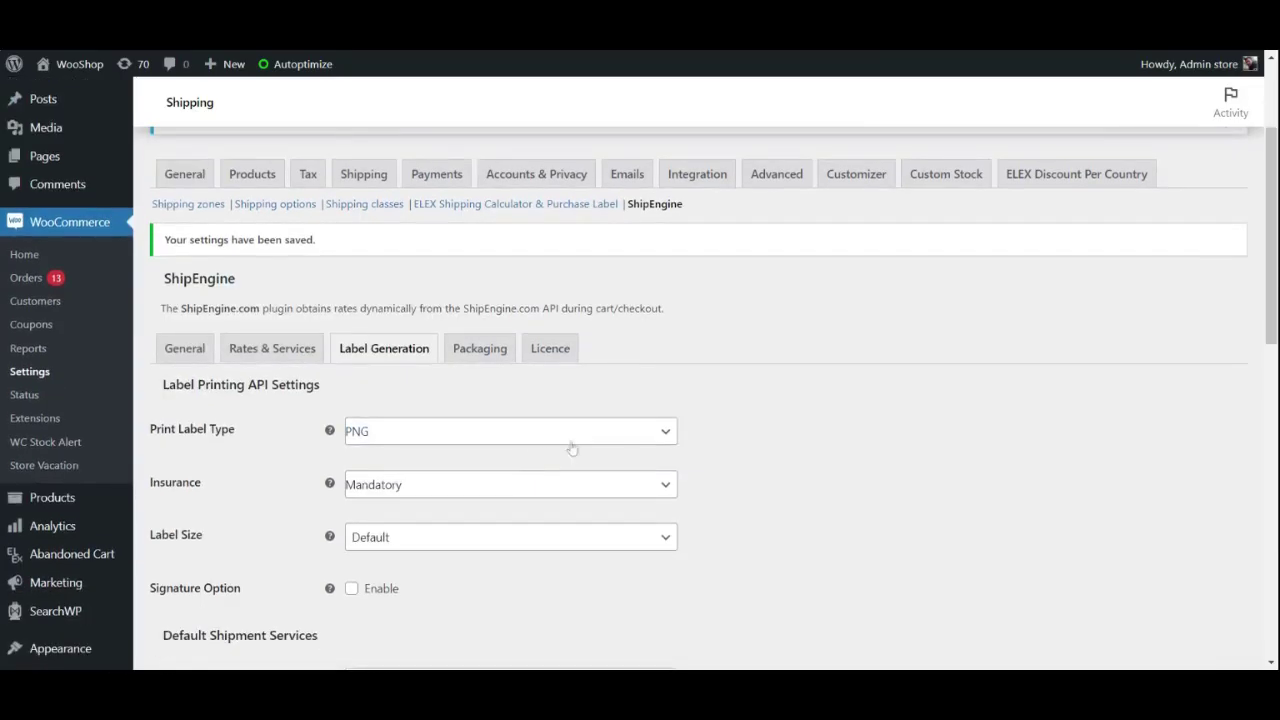
- In the Label Generation settings, keep PNG as the label type, set insurance to No Insurance and enable the signature option
{"action": "left_click", "coordinate": [592, 437]}
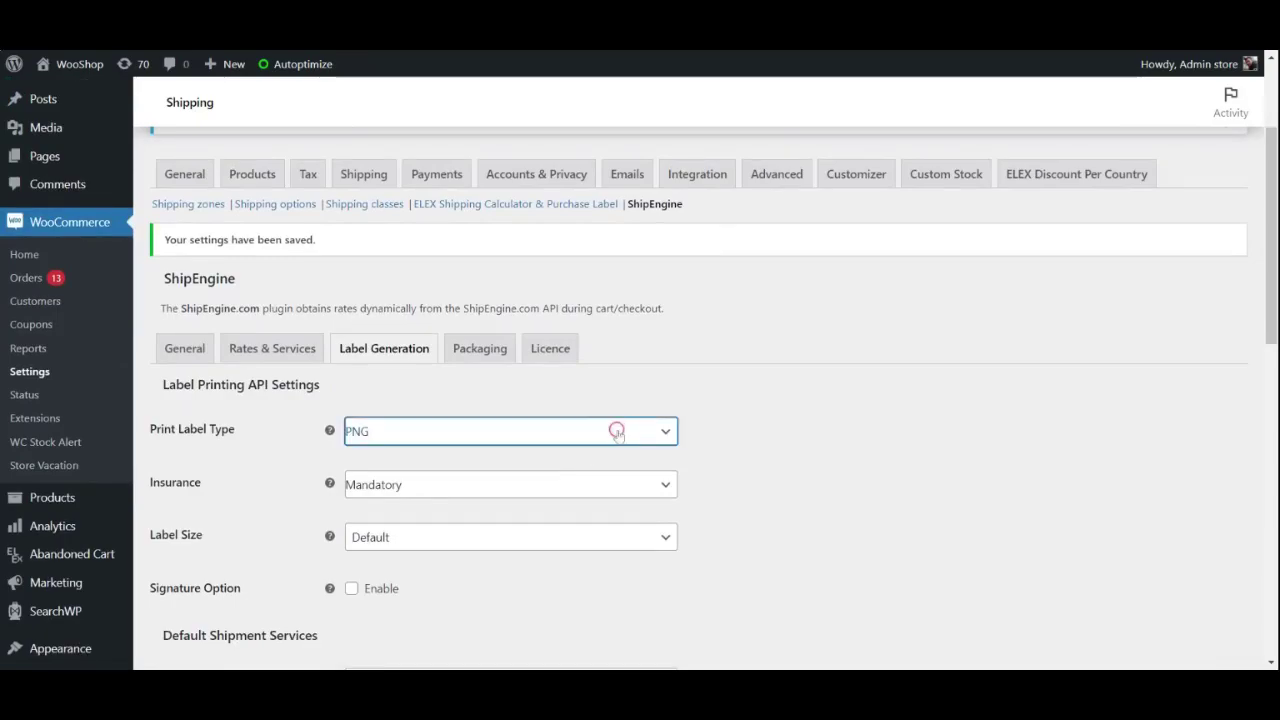
{"action": "left_click", "coordinate": [598, 487]}
{"action": "left_click", "coordinate": [580, 505]}
{"action": "scroll", "coordinate": [757, 455], "scroll_direction": "down", "scroll_amount": 1}
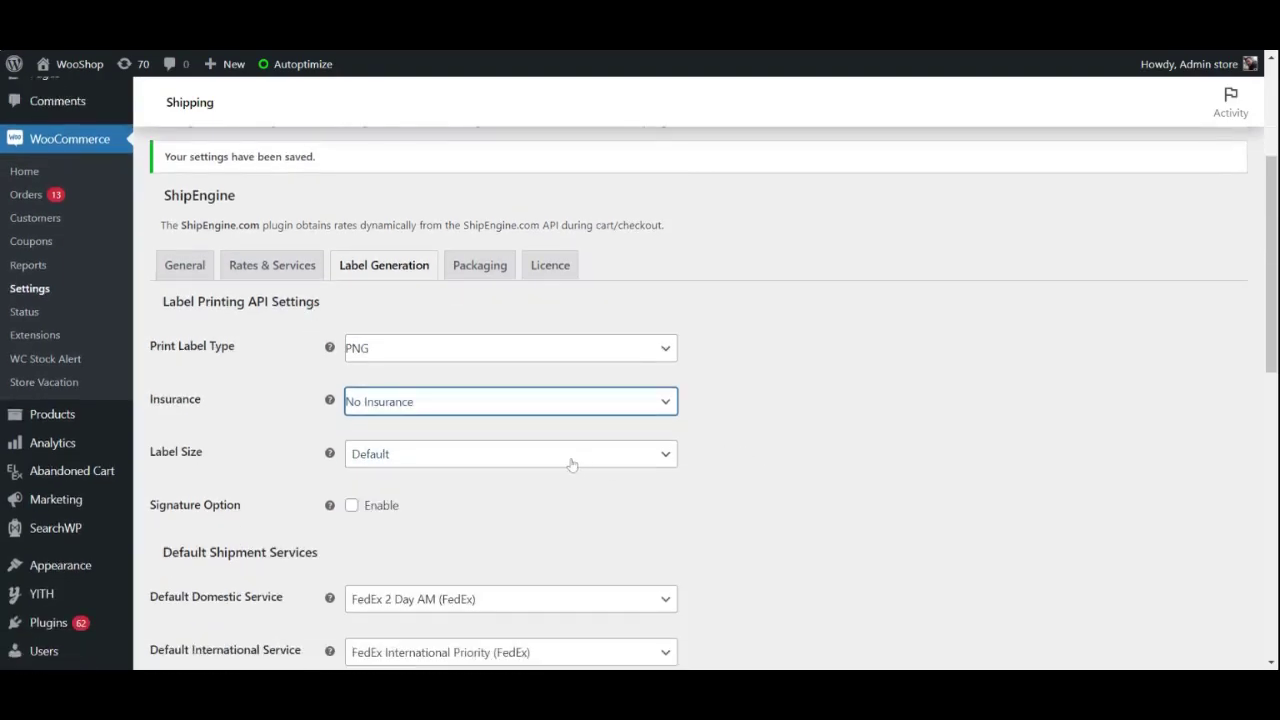
{"action": "scroll", "coordinate": [470, 507], "scroll_direction": "down", "scroll_amount": 1}
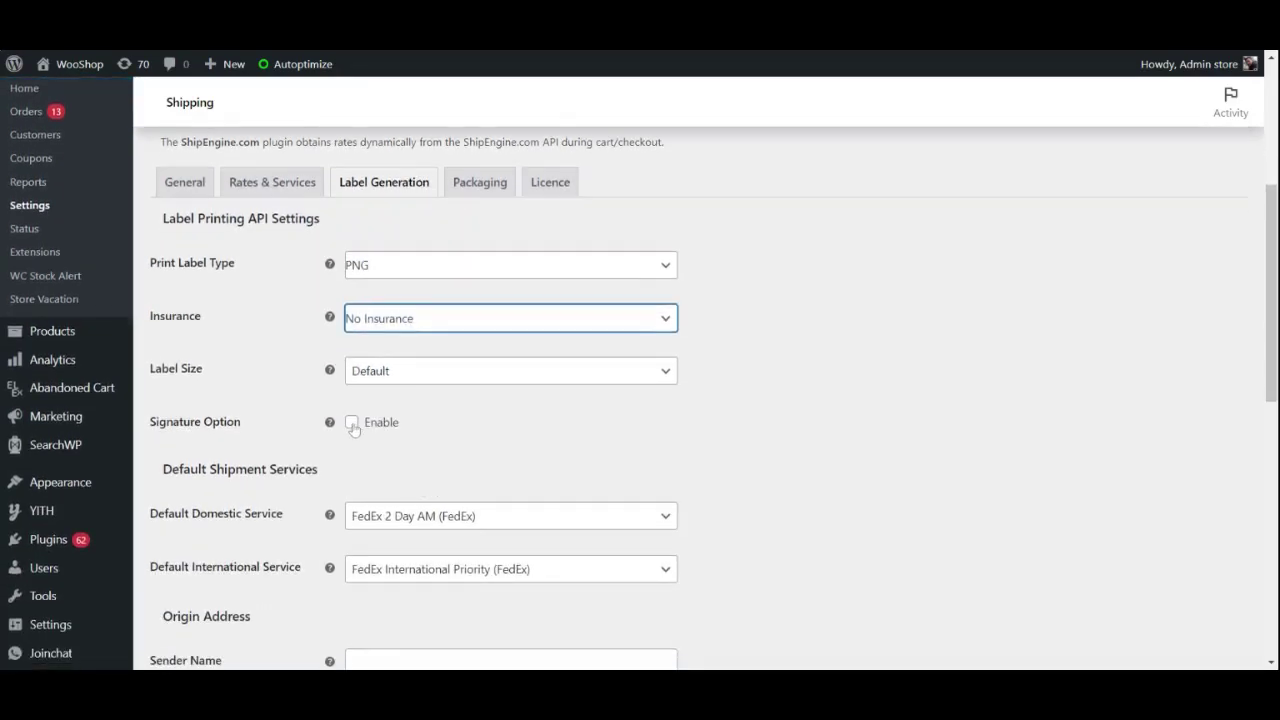
{"action": "left_click", "coordinate": [352, 422]}
{"action": "scroll", "coordinate": [528, 451], "scroll_direction": "down", "scroll_amount": 2}
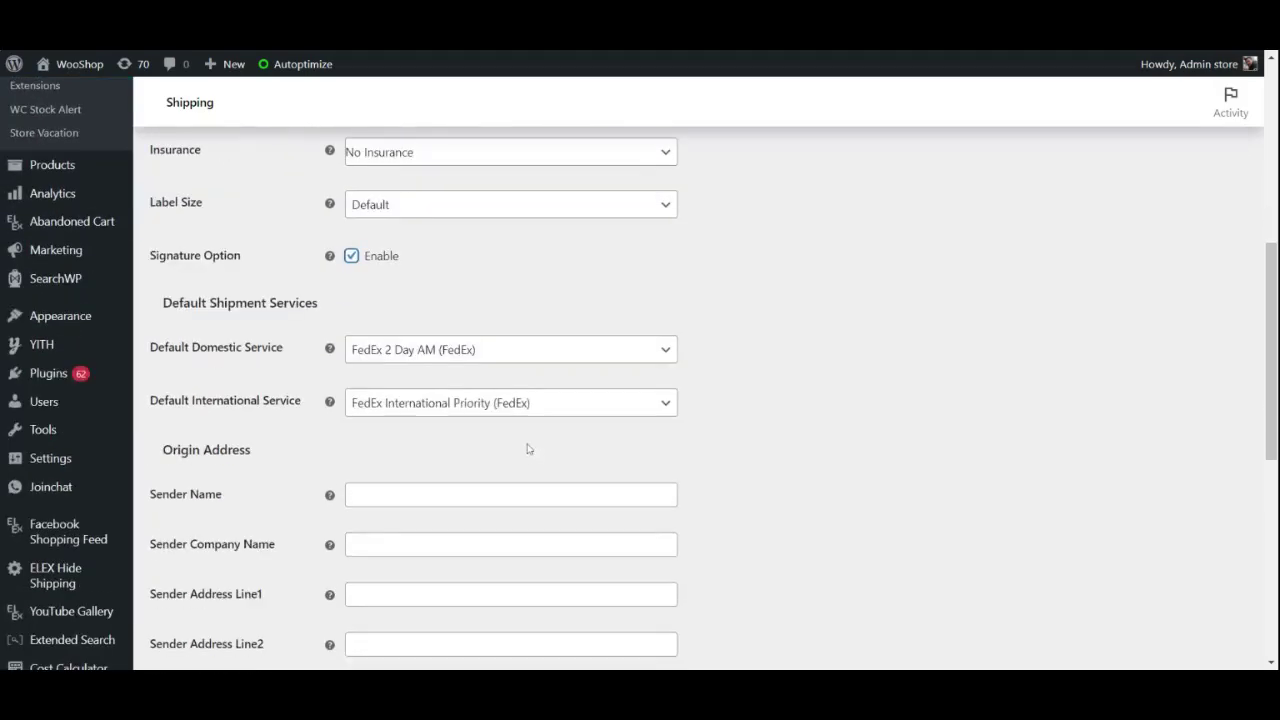
- Review the default domestic and international shipment services and the origin address fields for label generation
{"action": "left_click", "coordinate": [645, 357]}
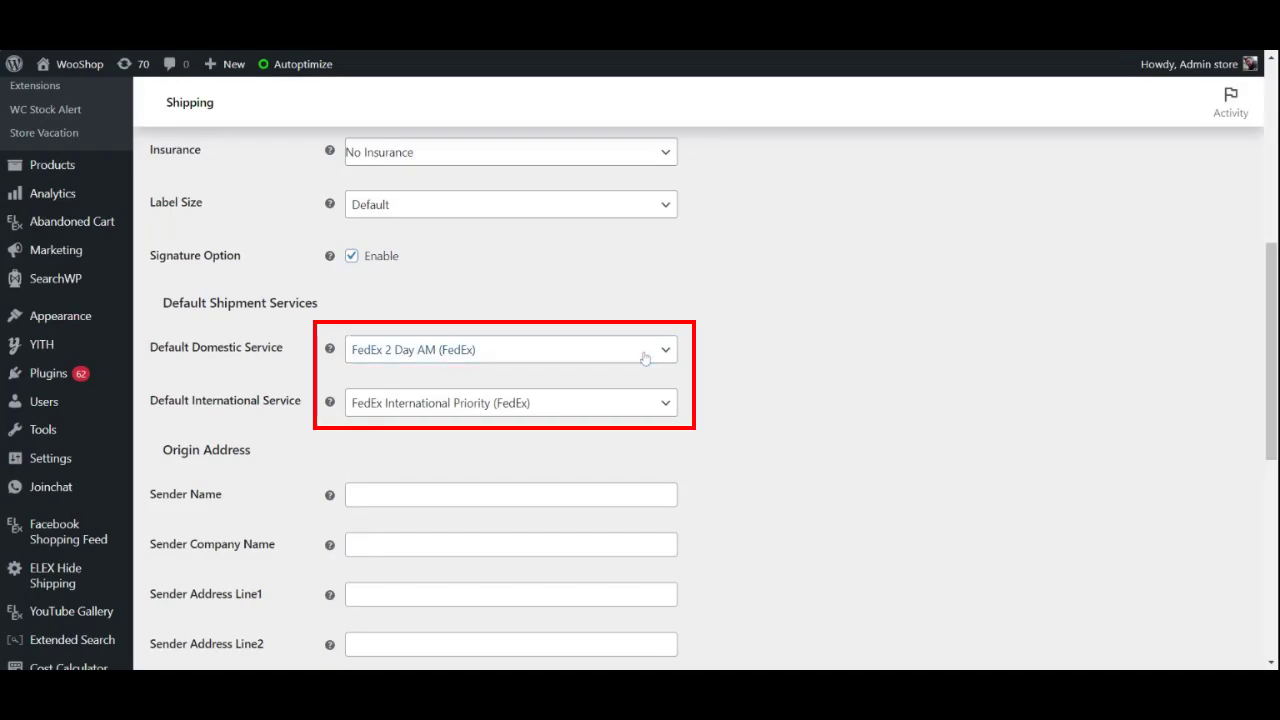
{"action": "left_click", "coordinate": [640, 406]}
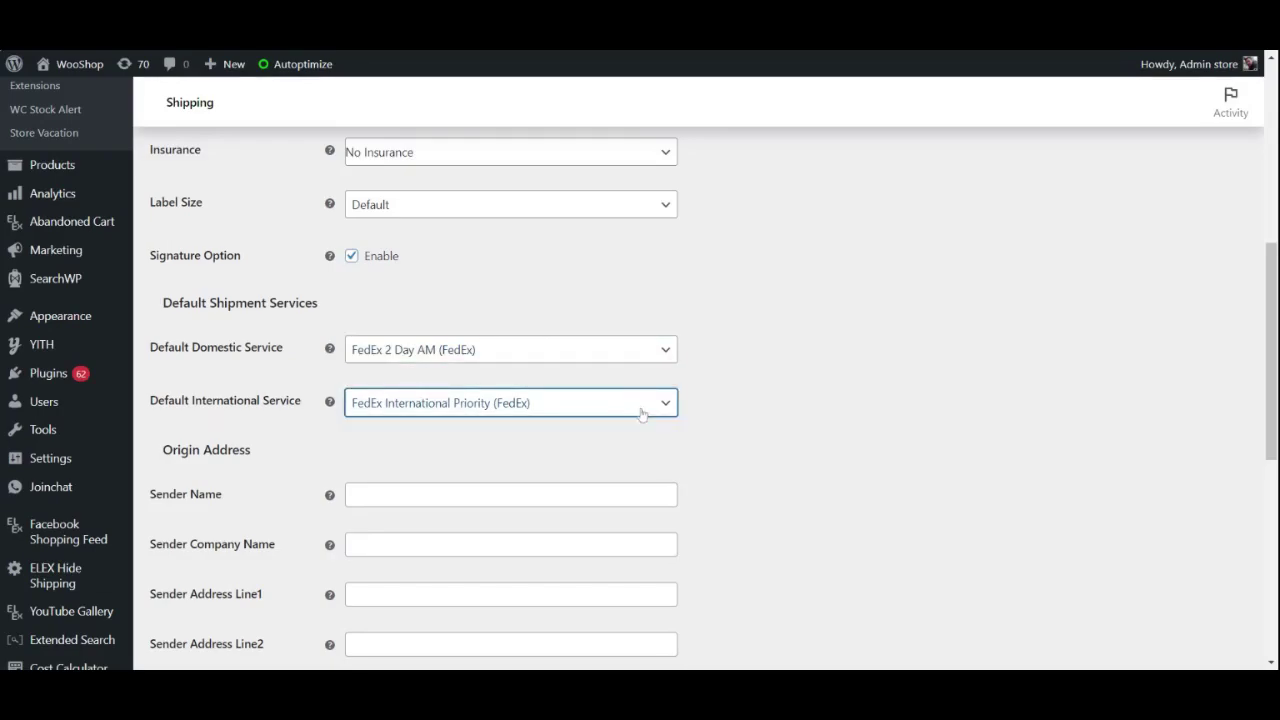
{"action": "scroll", "coordinate": [677, 449], "scroll_direction": "down", "scroll_amount": 3}
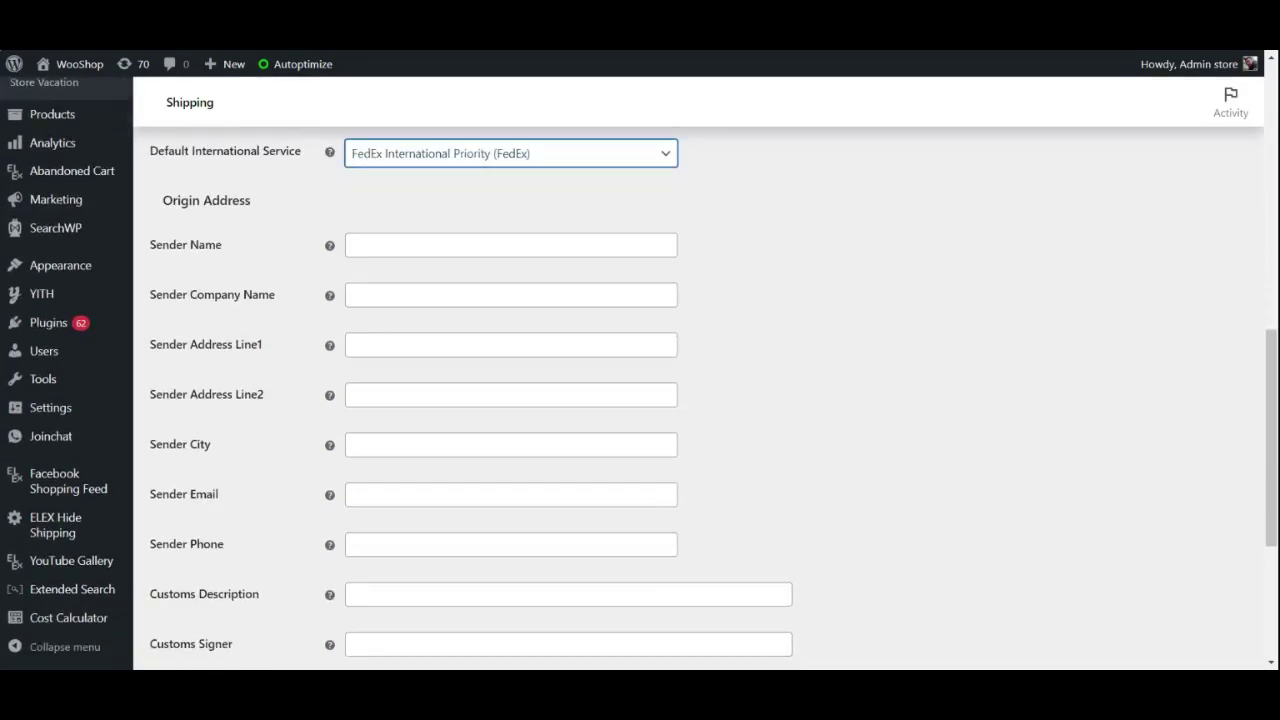
{"action": "scroll", "coordinate": [664, 437], "scroll_direction": "down", "scroll_amount": 3}
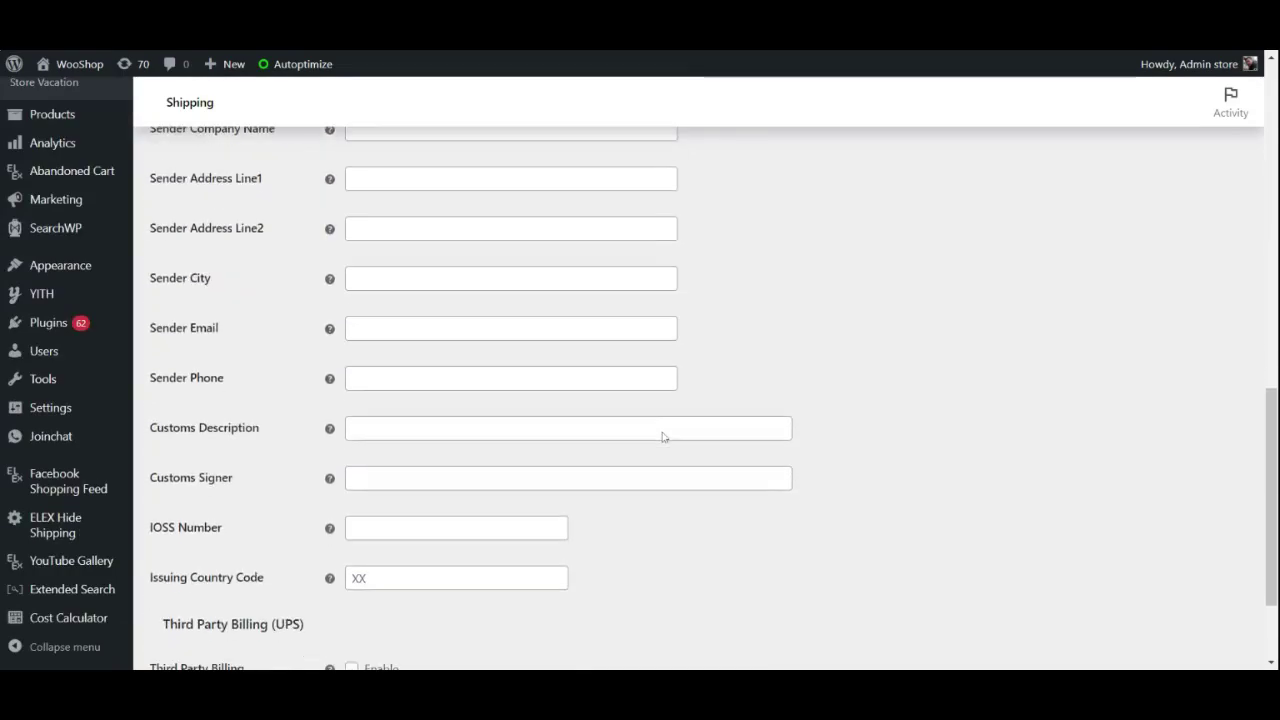
- Enable UPS Third Party Billing and Third Party Billing On Checkout, and save the Label Generation settings
{"action": "left_click", "coordinate": [351, 524]}
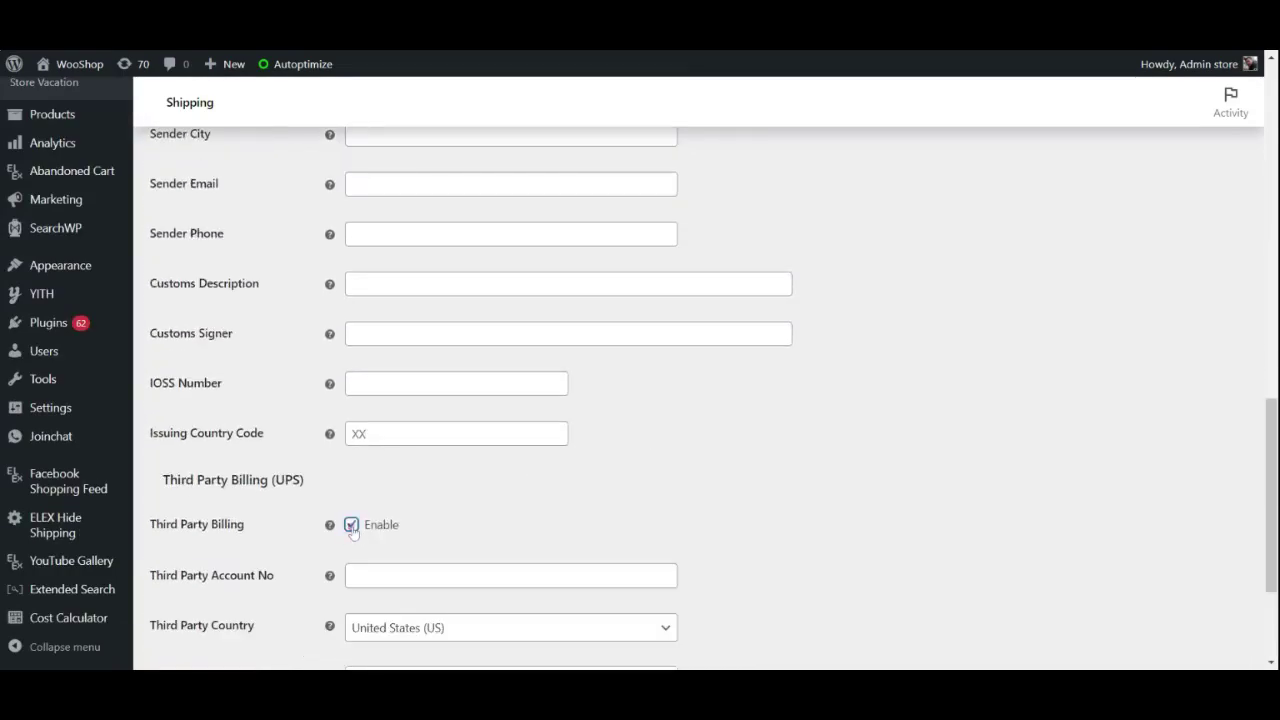
{"action": "scroll", "coordinate": [400, 480], "scroll_direction": "down", "scroll_amount": 2}
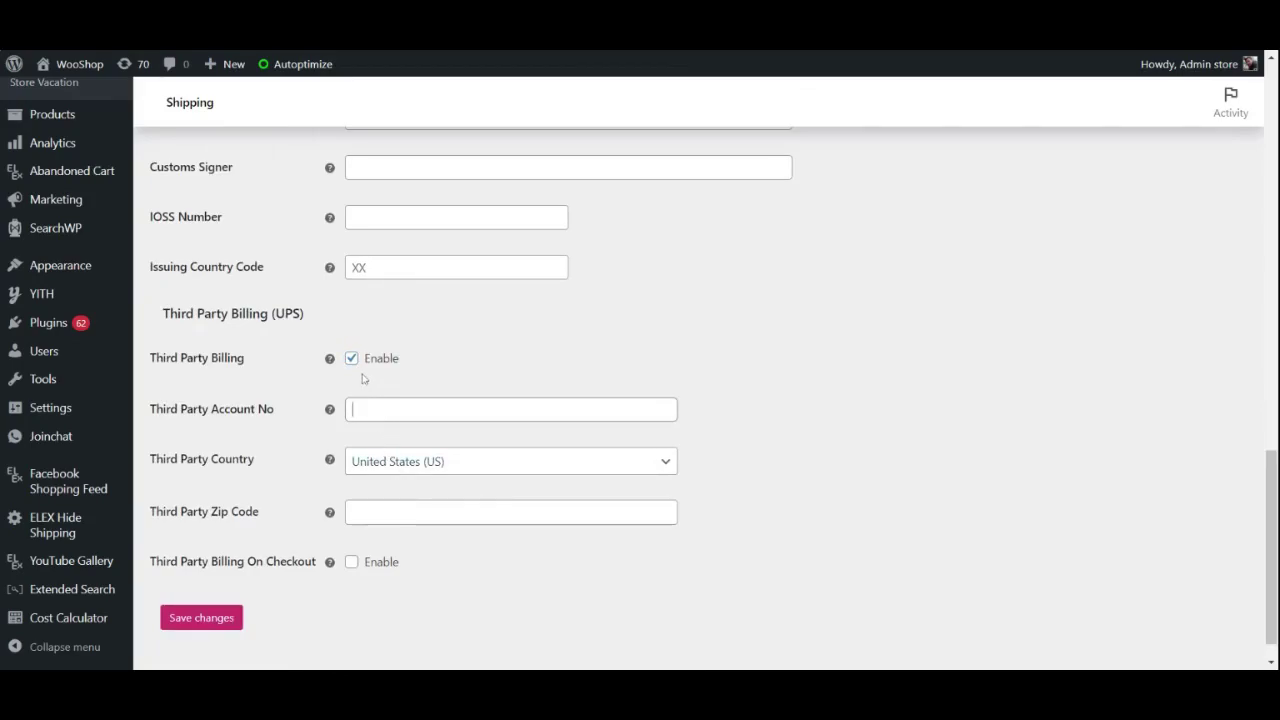
{"action": "left_click", "coordinate": [352, 563]}
{"action": "key", "text": "Return"}
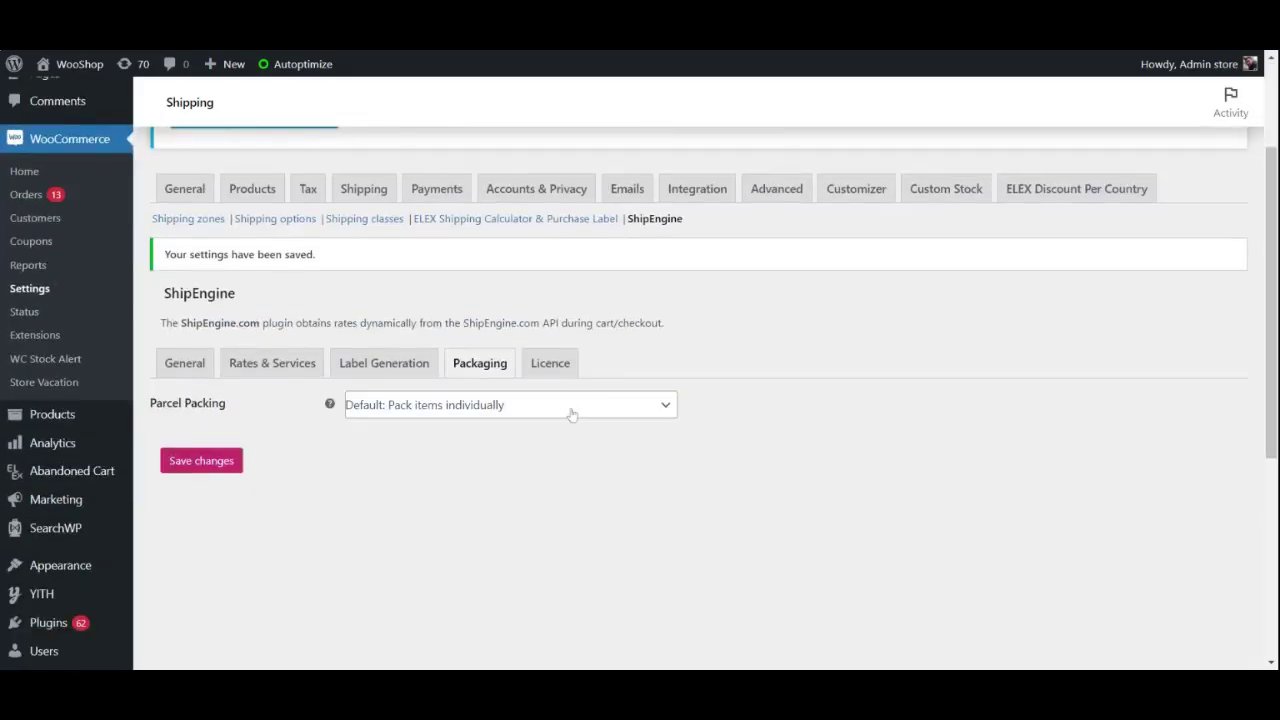
- In the ShipEngine Packaging settings, set Parcel Packing to "Pack items based on weight" and save the changes
{"action": "left_click", "coordinate": [571, 406]}
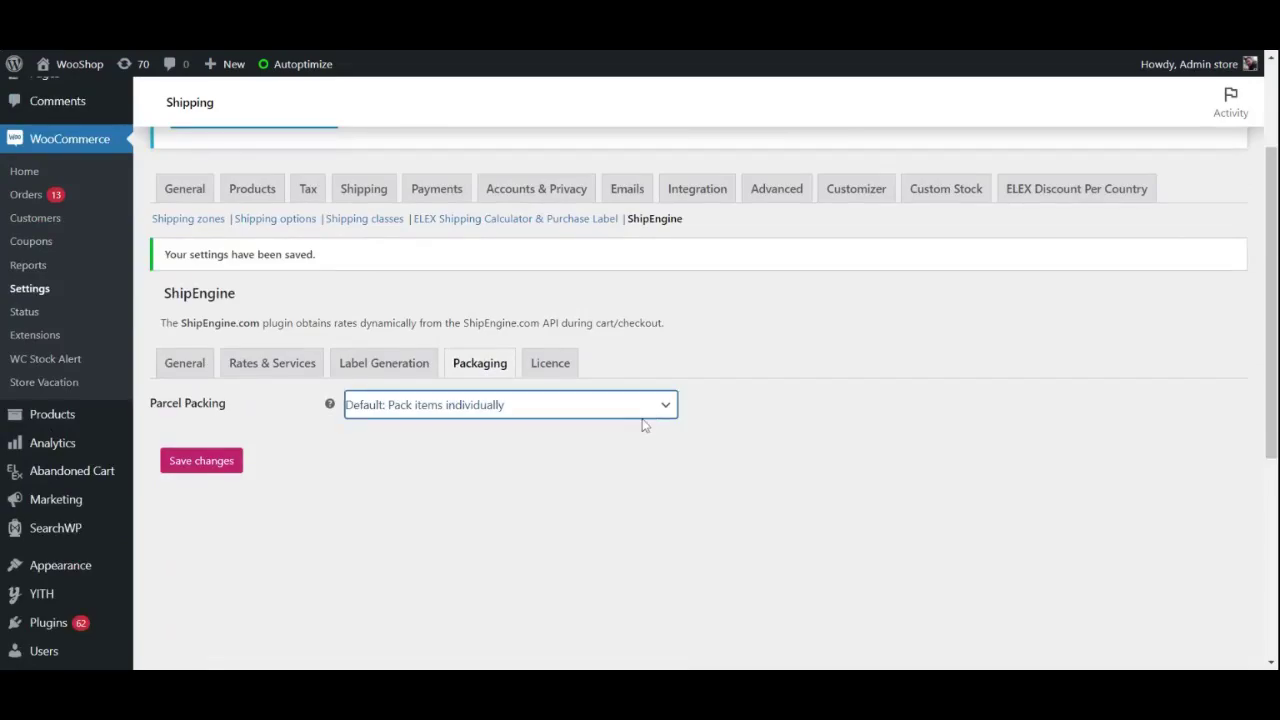
{"action": "left_click", "coordinate": [624, 446]}
{"action": "left_click", "coordinate": [612, 416]}
{"action": "left_click", "coordinate": [588, 461]}
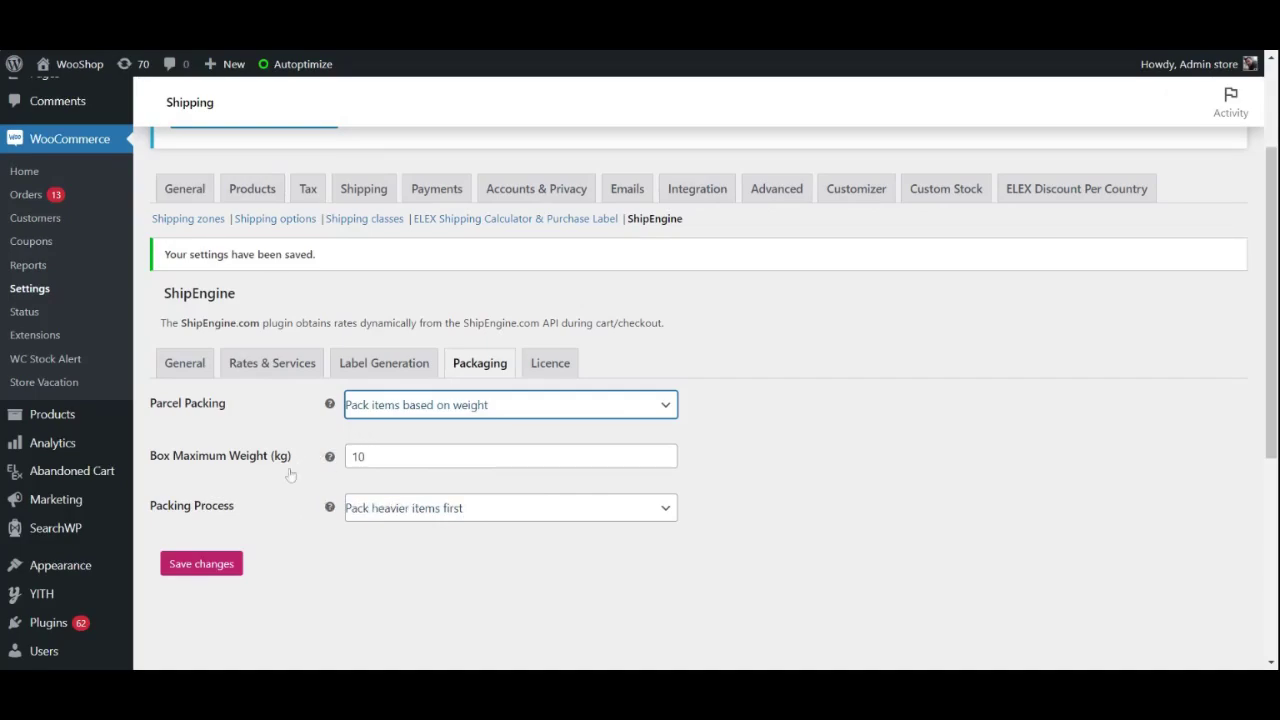
{"action": "left_click", "coordinate": [194, 576]}
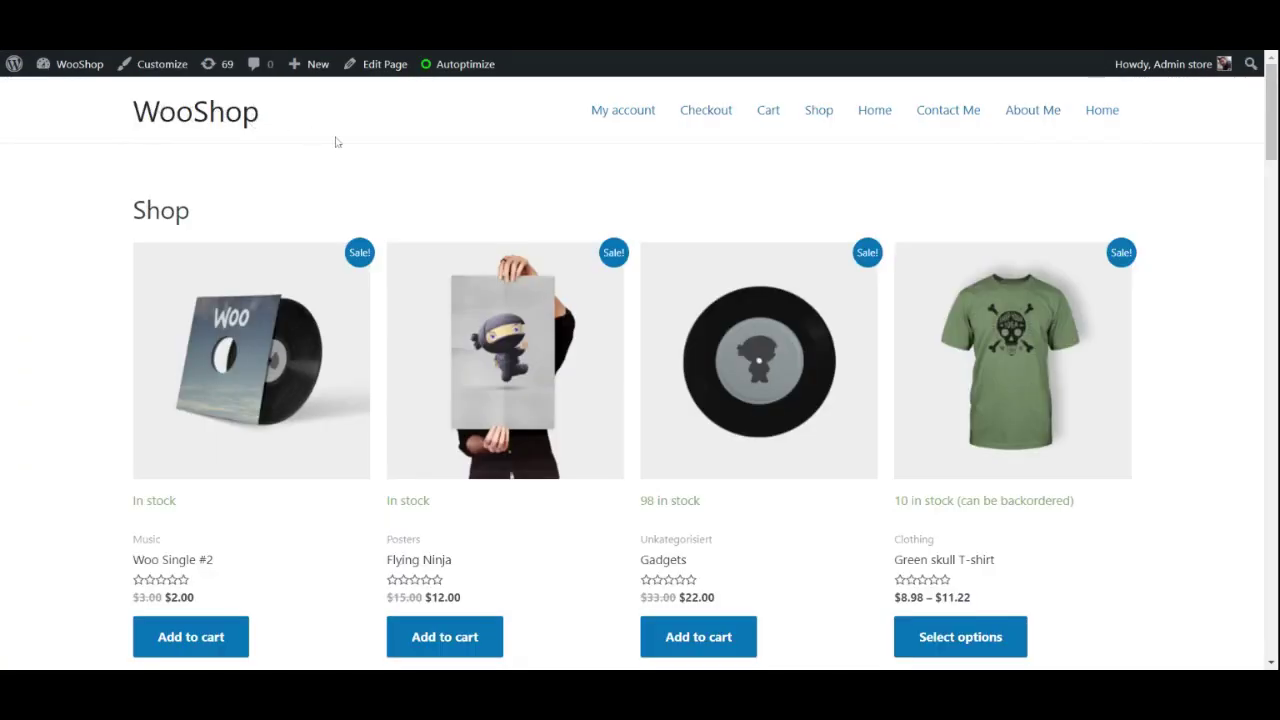
- View the storefront cart and examine the shipping services, rates and estimated delivery dates in the cart totals
{"action": "left_click", "coordinate": [768, 118]}
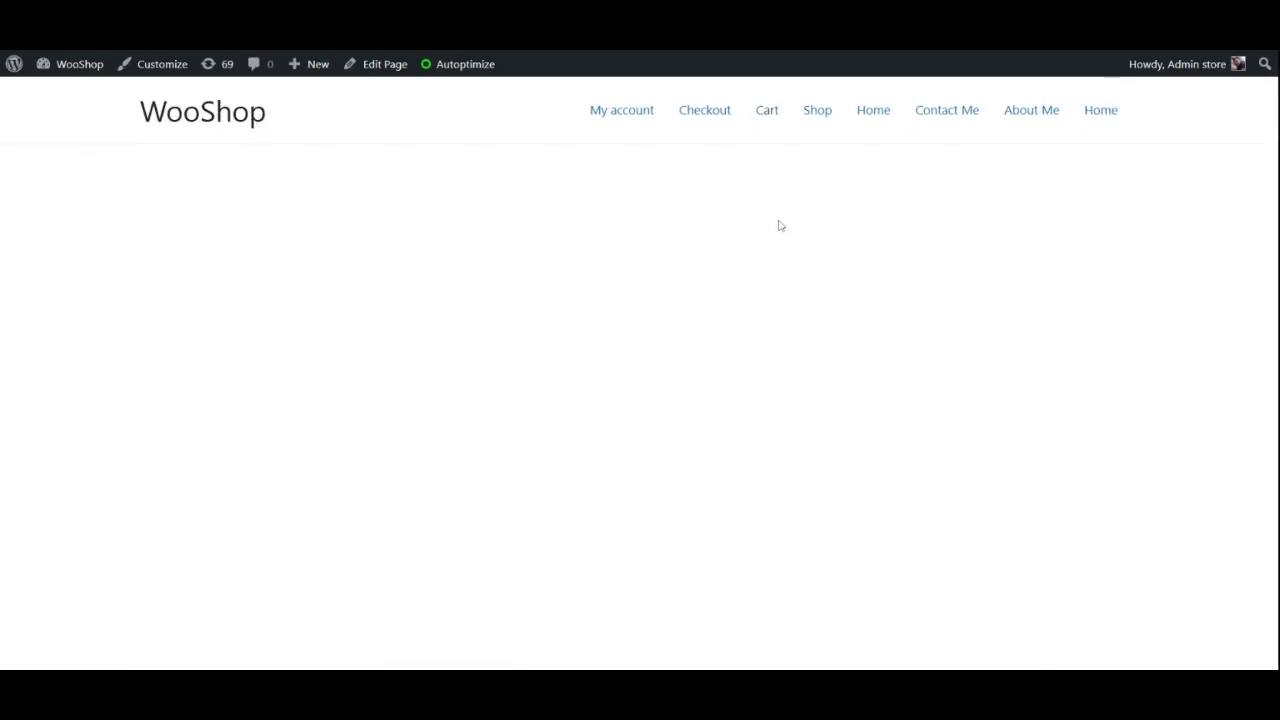
{"action": "scroll", "coordinate": [799, 252], "scroll_direction": "down", "scroll_amount": 3}
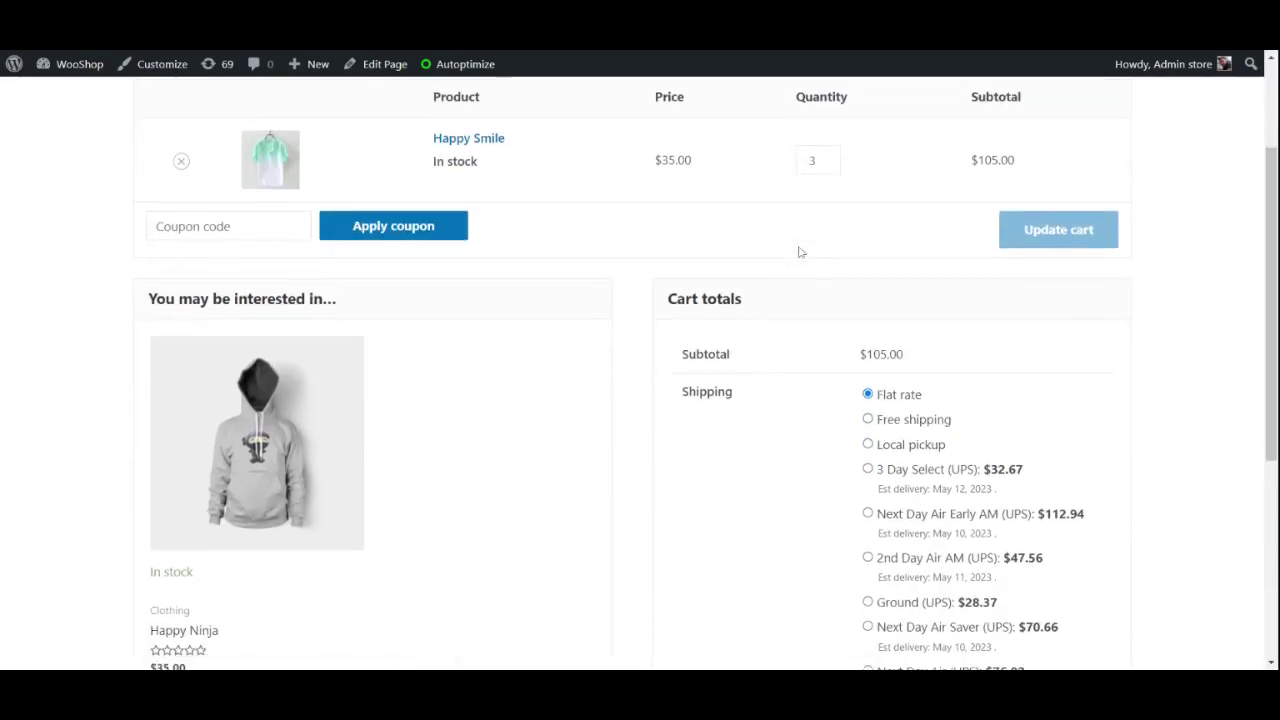
{"action": "scroll", "coordinate": [799, 252], "scroll_direction": "down", "scroll_amount": 2}
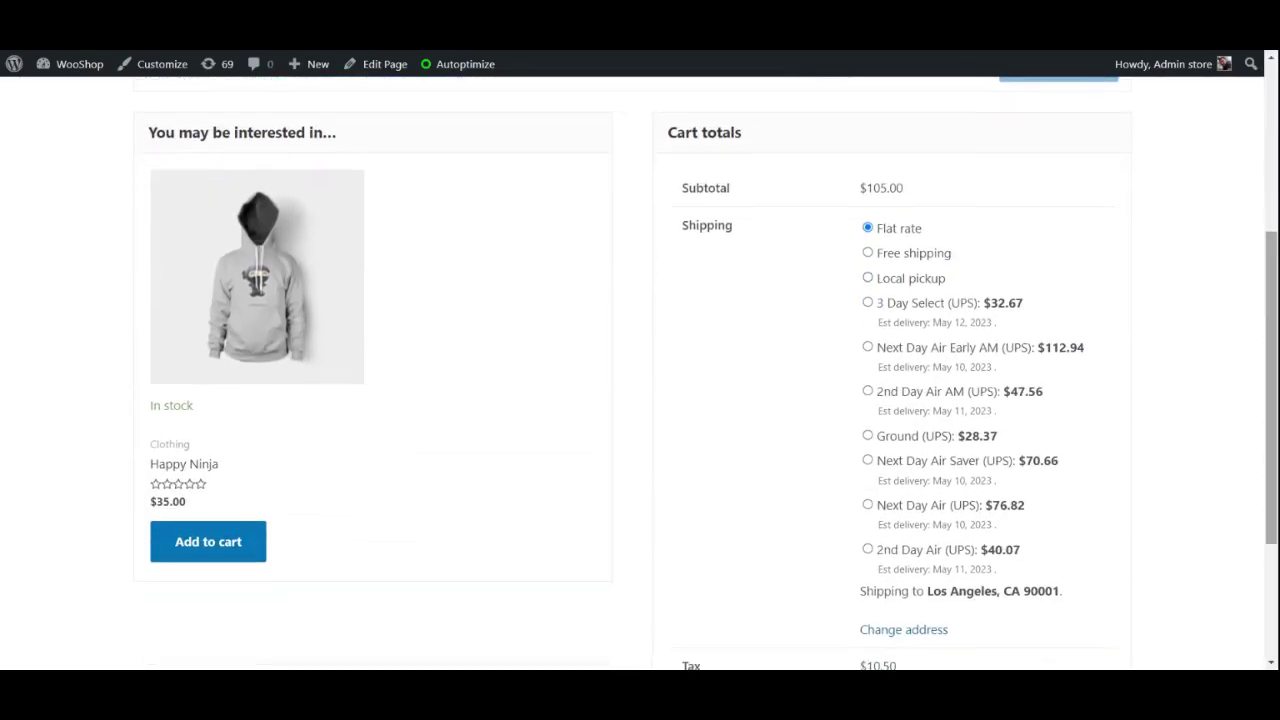
{"action": "scroll", "coordinate": [799, 380], "scroll_direction": "down", "scroll_amount": 1}
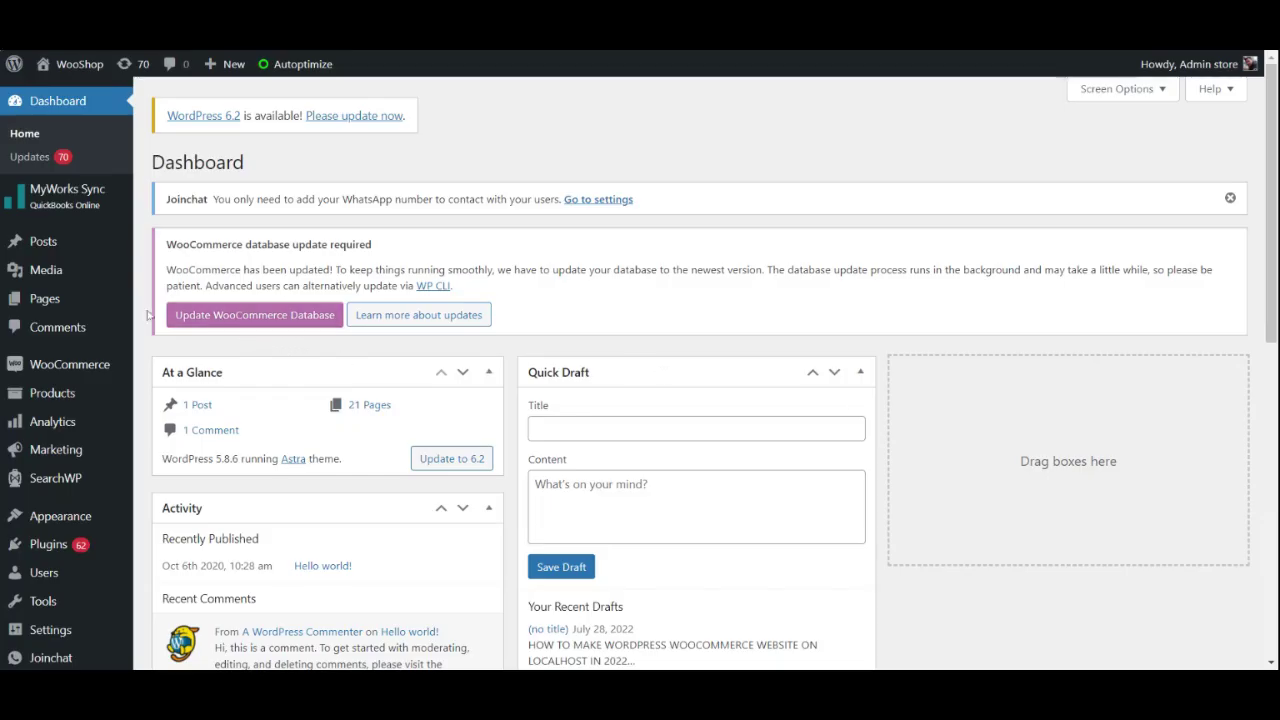
- Open the on-hold test order for the Happy Smile product from the WooCommerce orders and look over its available order actions
{"action": "mouse_move", "coordinate": [78, 366]}
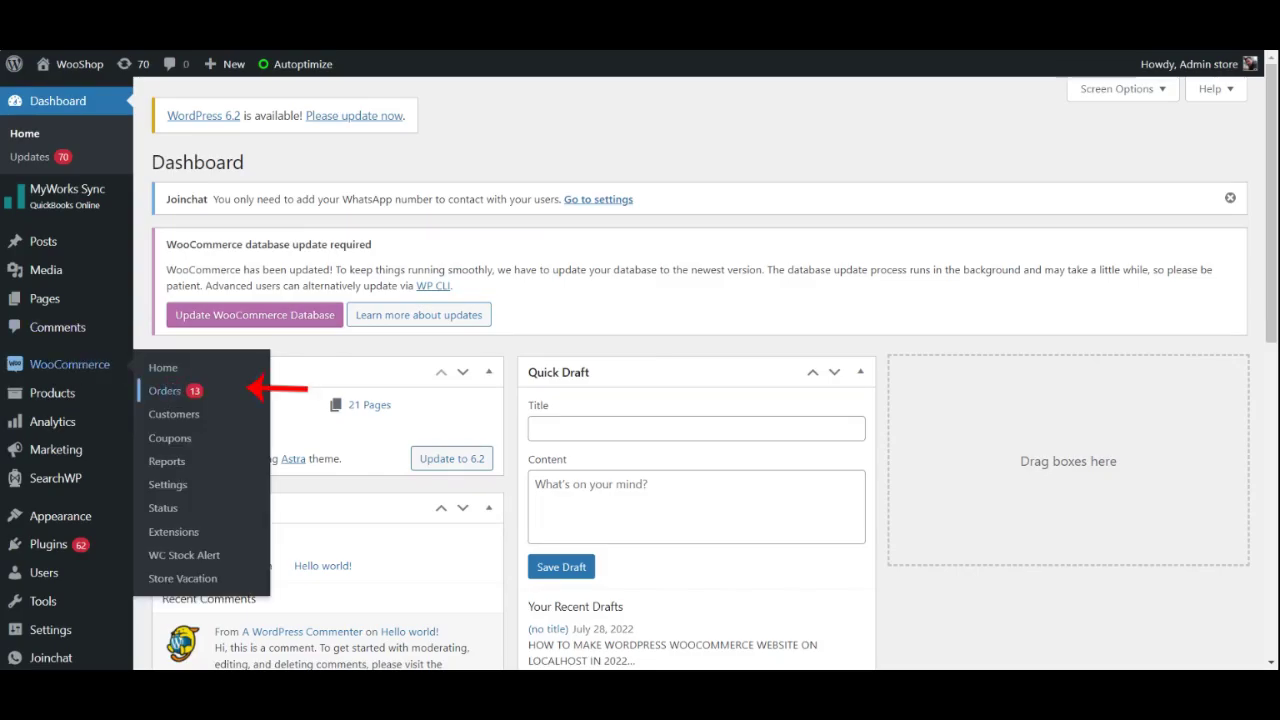
{"action": "left_click", "coordinate": [165, 391]}
{"action": "scroll", "coordinate": [345, 400], "scroll_direction": "down", "scroll_amount": 2}
{"action": "left_click", "coordinate": [251, 404]}
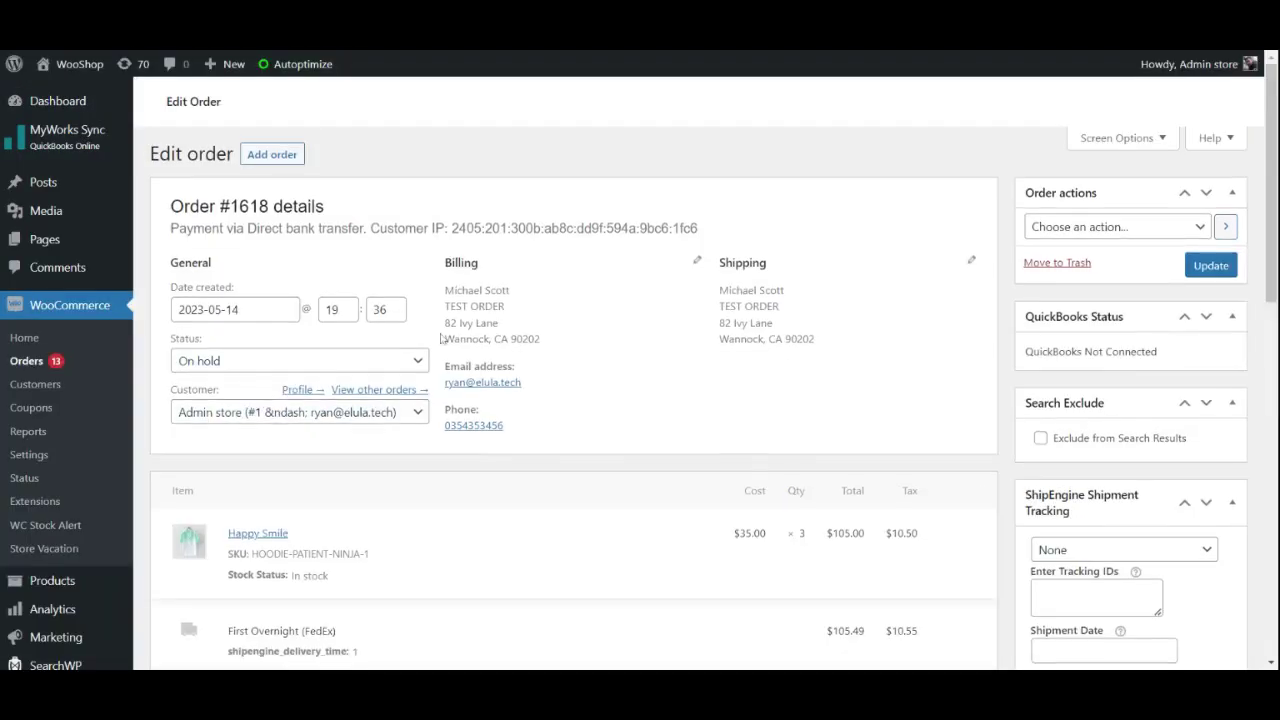
{"action": "scroll", "coordinate": [586, 343], "scroll_direction": "down", "scroll_amount": 1}
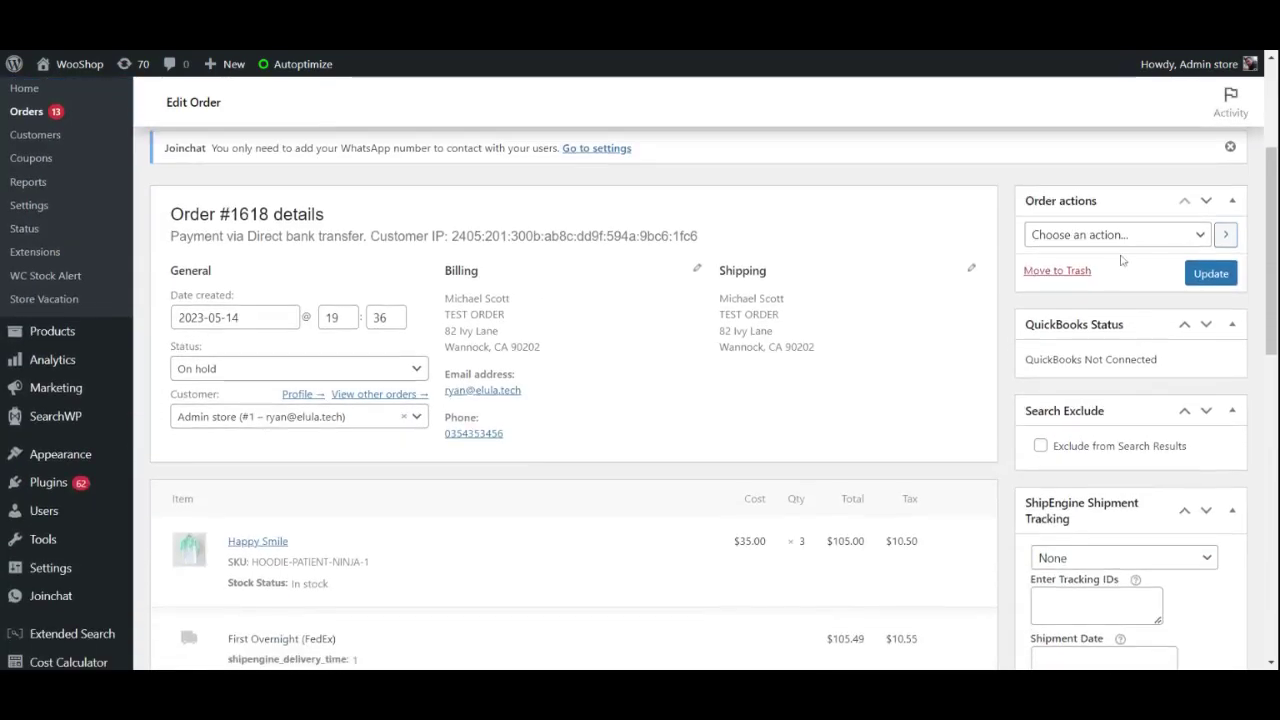
{"action": "left_click", "coordinate": [1120, 240]}
{"action": "left_click", "coordinate": [1110, 280]}
- Generate the packages for the order's ShipEngine shipping label
{"action": "scroll", "coordinate": [600, 286], "scroll_direction": "down", "scroll_amount": 3}
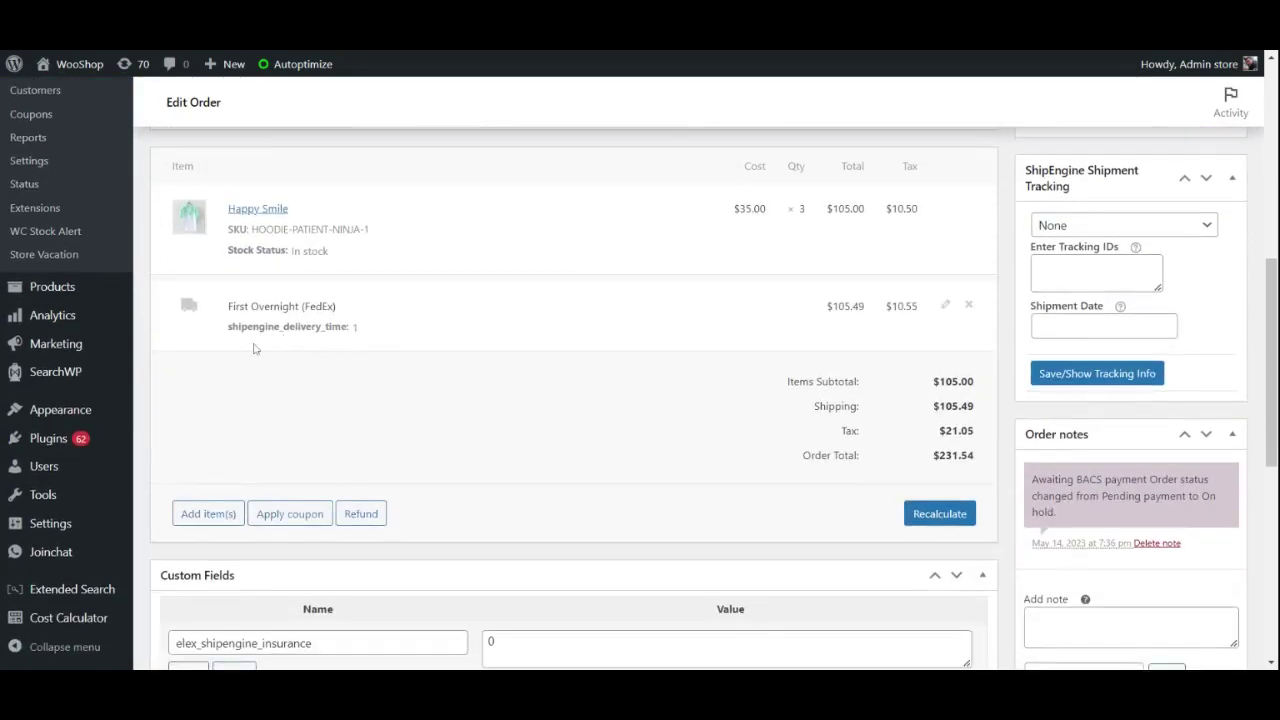
{"action": "scroll", "coordinate": [459, 378], "scroll_direction": "down", "scroll_amount": 2}
{"action": "scroll", "coordinate": [459, 375], "scroll_direction": "down", "scroll_amount": 4}
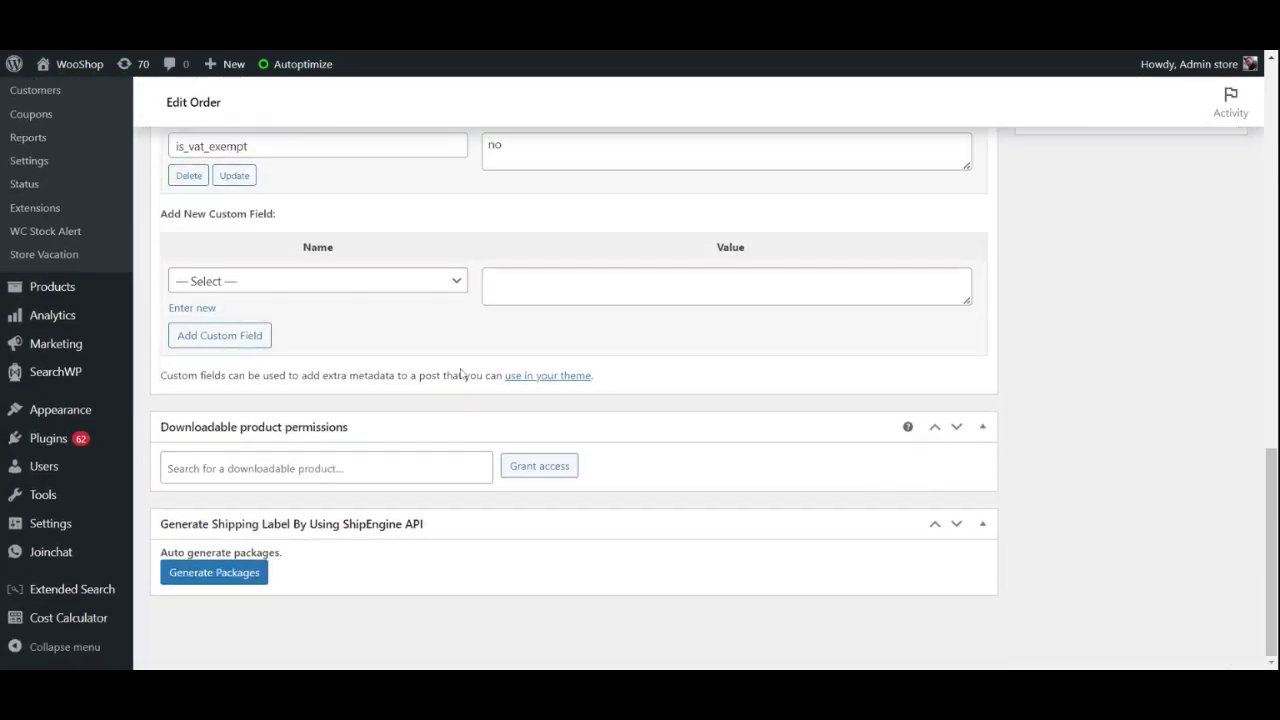
{"action": "left_click", "coordinate": [224, 573]}
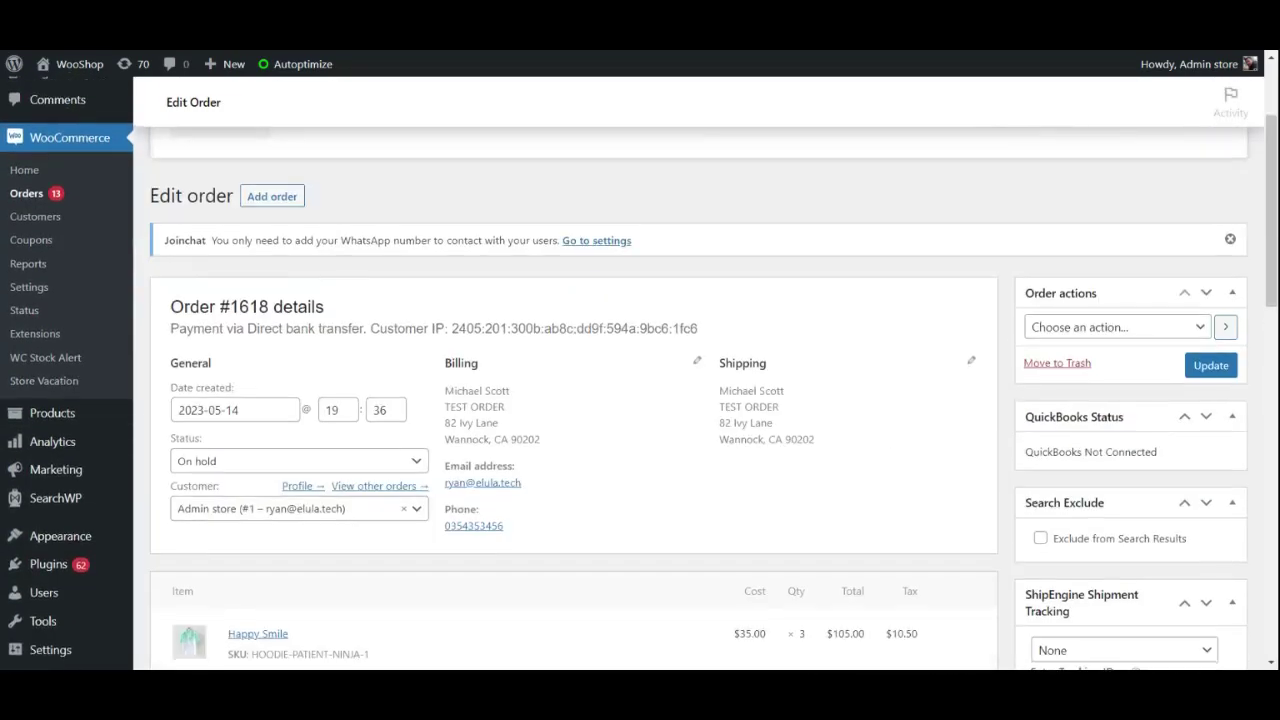
- Create the shipment for the generated package with the First Overnight (FedEx) service and print its shipping label
{"action": "scroll", "coordinate": [447, 388], "scroll_direction": "down", "scroll_amount": 3}
{"action": "scroll", "coordinate": [447, 388], "scroll_direction": "down", "scroll_amount": 8}
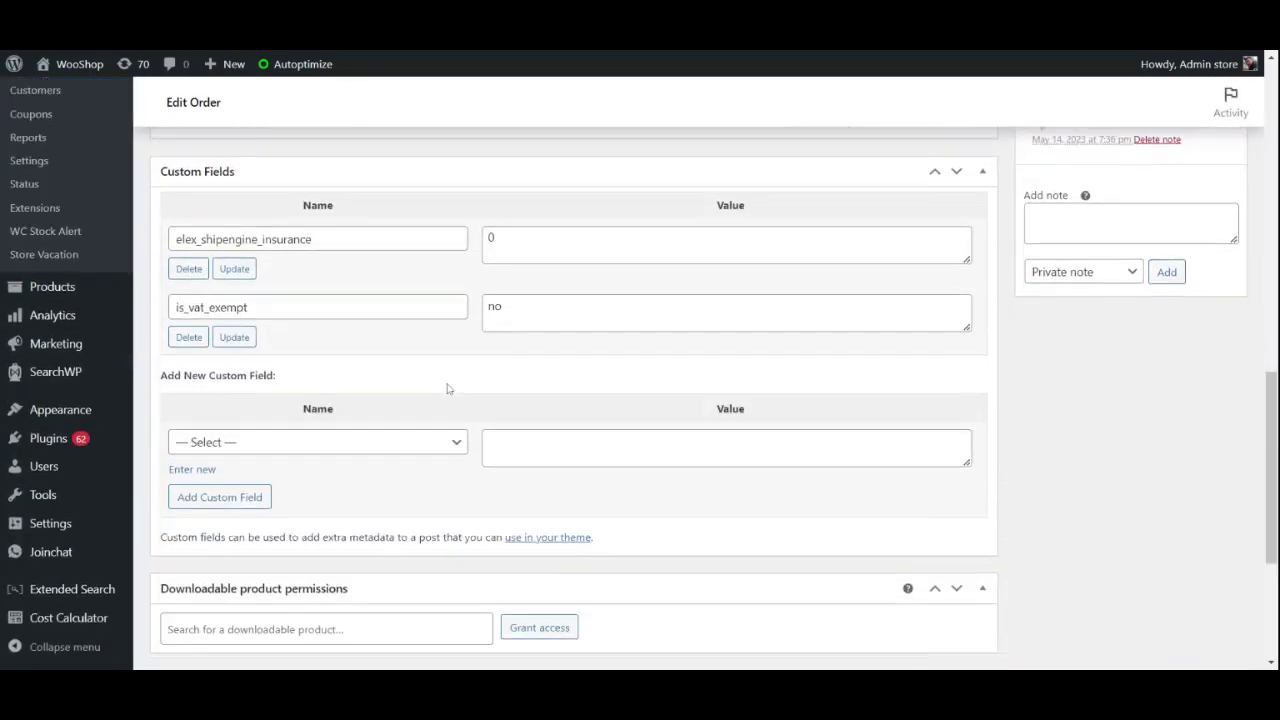
{"action": "scroll", "coordinate": [447, 388], "scroll_direction": "down", "scroll_amount": 1}
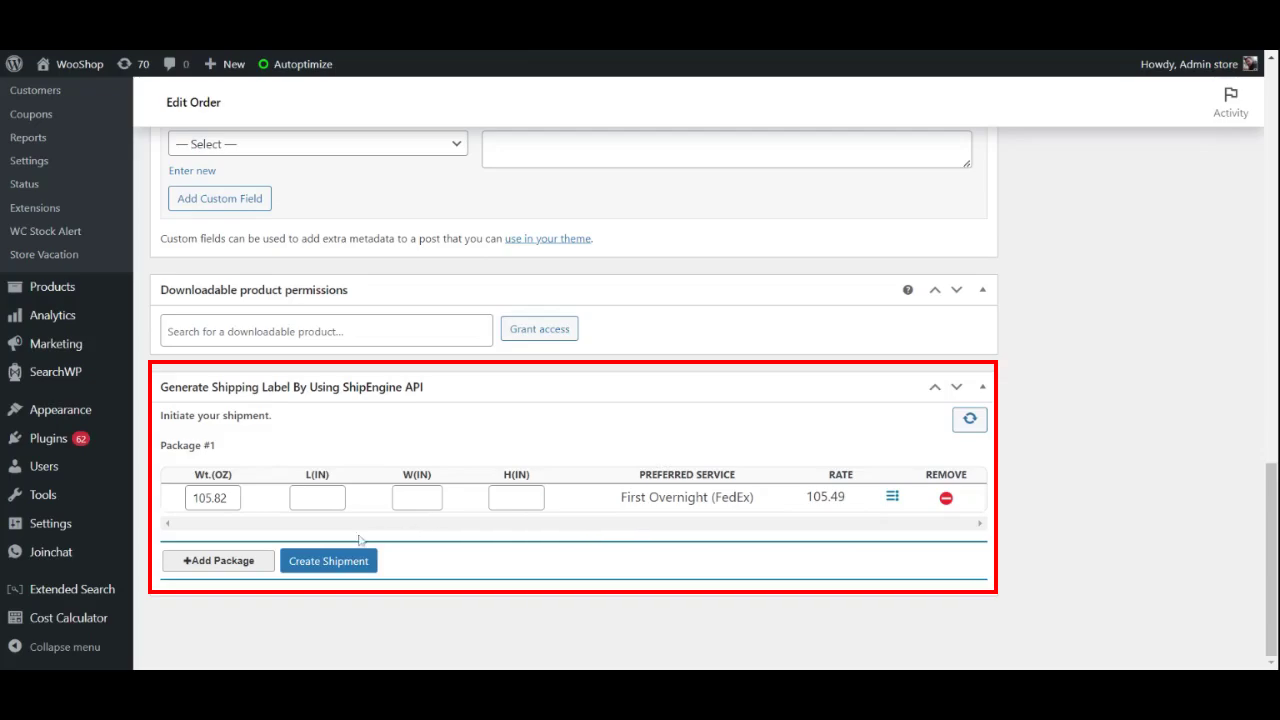
{"action": "left_click", "coordinate": [333, 563]}
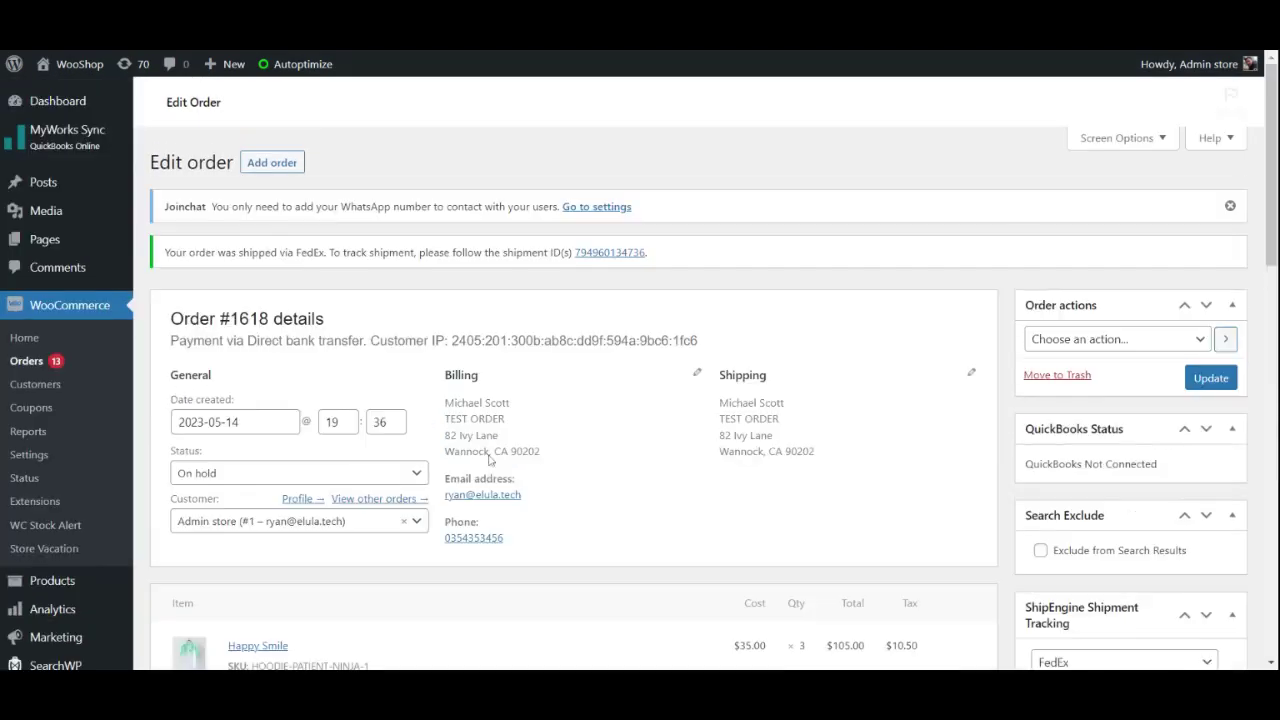
{"action": "scroll", "coordinate": [488, 470], "scroll_direction": "down", "scroll_amount": 8}
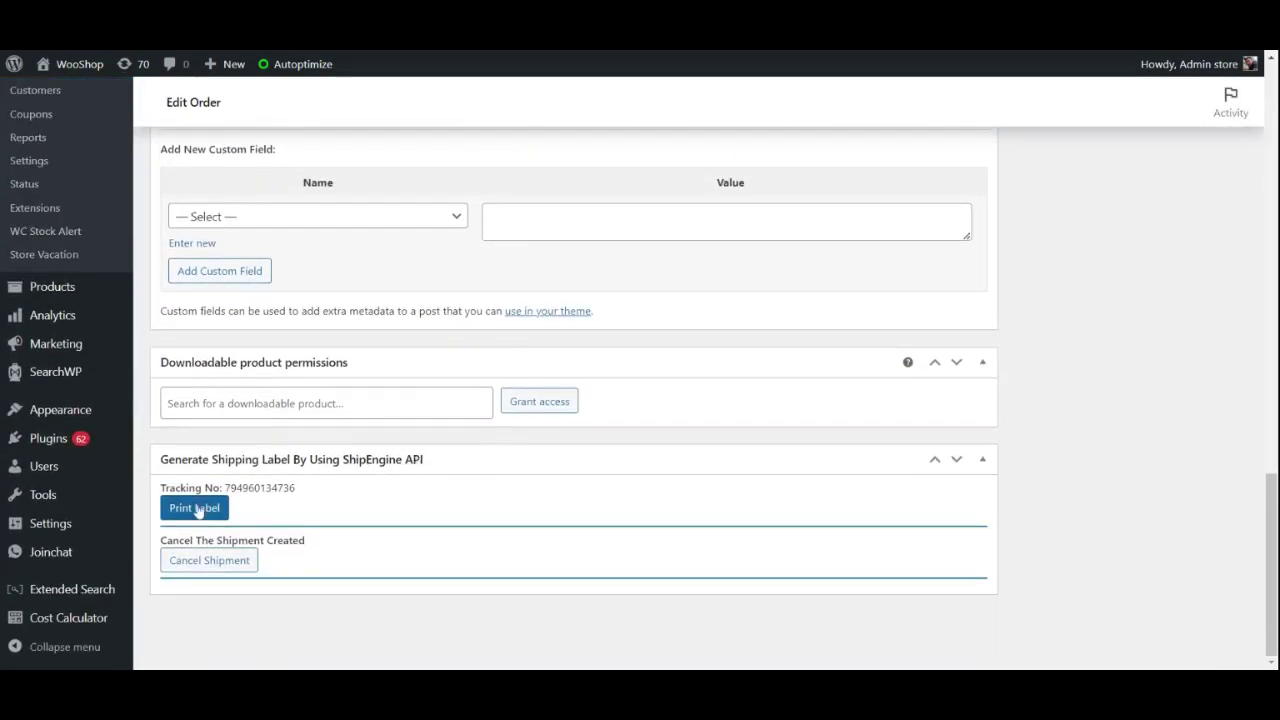
{"action": "left_click", "coordinate": [196, 511]}
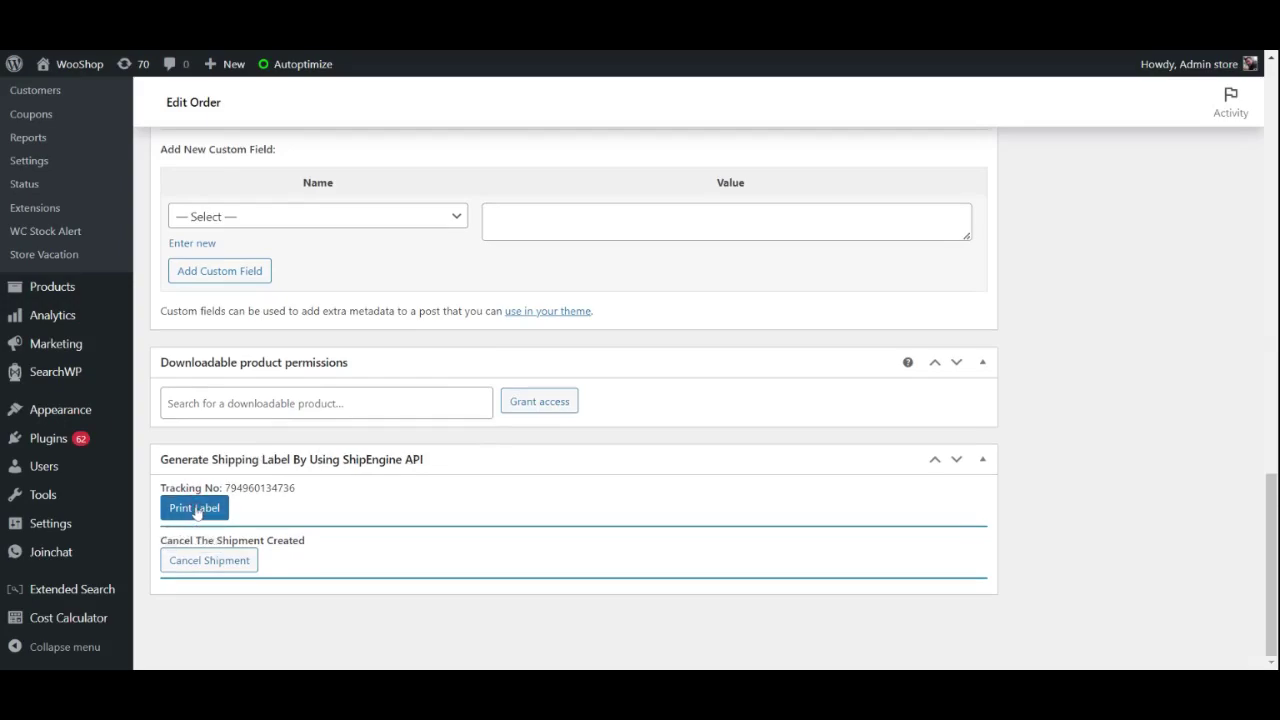